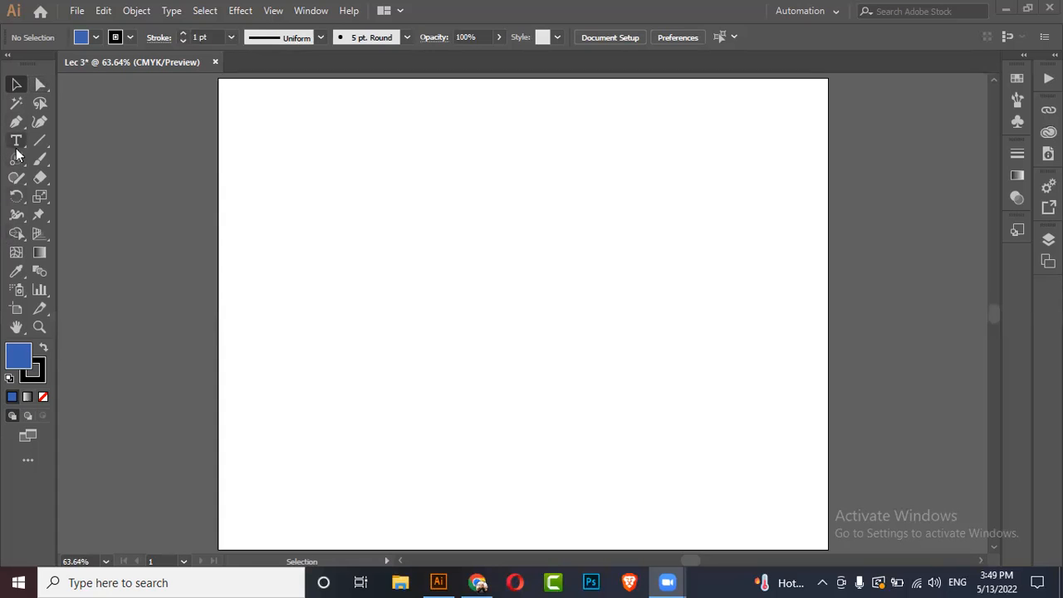
Step: Draw a rectangle in the upper-left area of the artboard with the Rectangle tool
drag(16, 164, 43, 157)
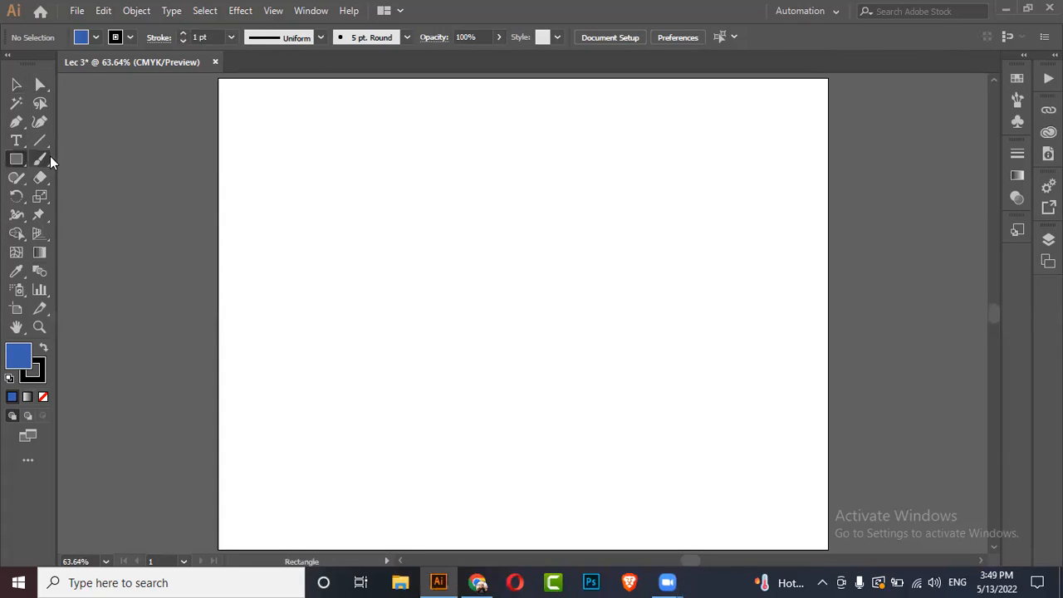
drag(395, 159, 627, 348)
key(v)
drag(537, 244, 482, 224)
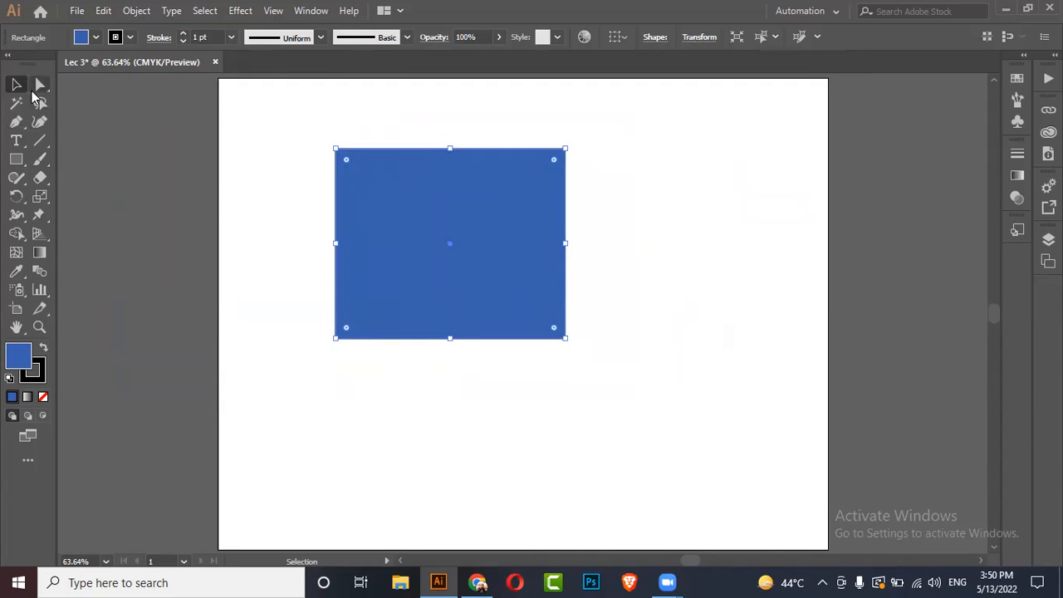
Step: Drag the rectangle's bottom-right anchor down and to the right with the Direct Selection tool
click(35, 91)
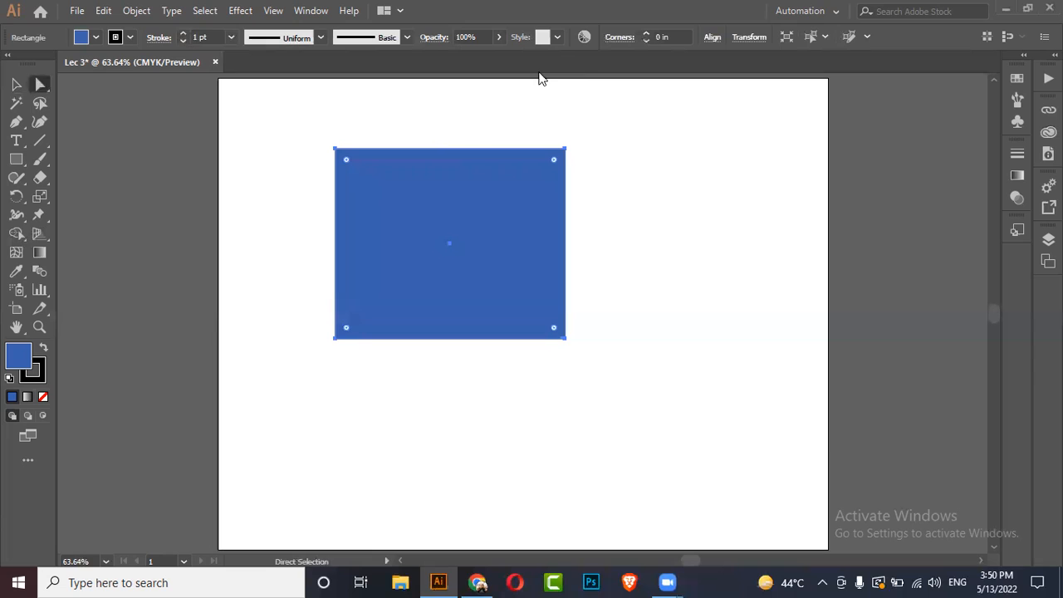
click(564, 148)
click(564, 339)
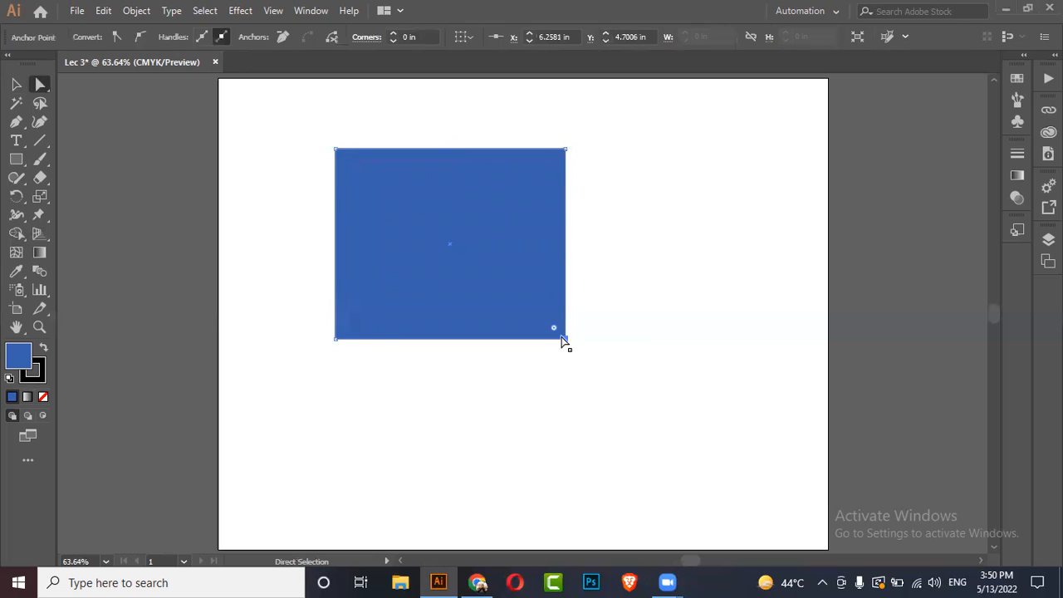
drag(568, 340, 714, 430)
click(567, 340)
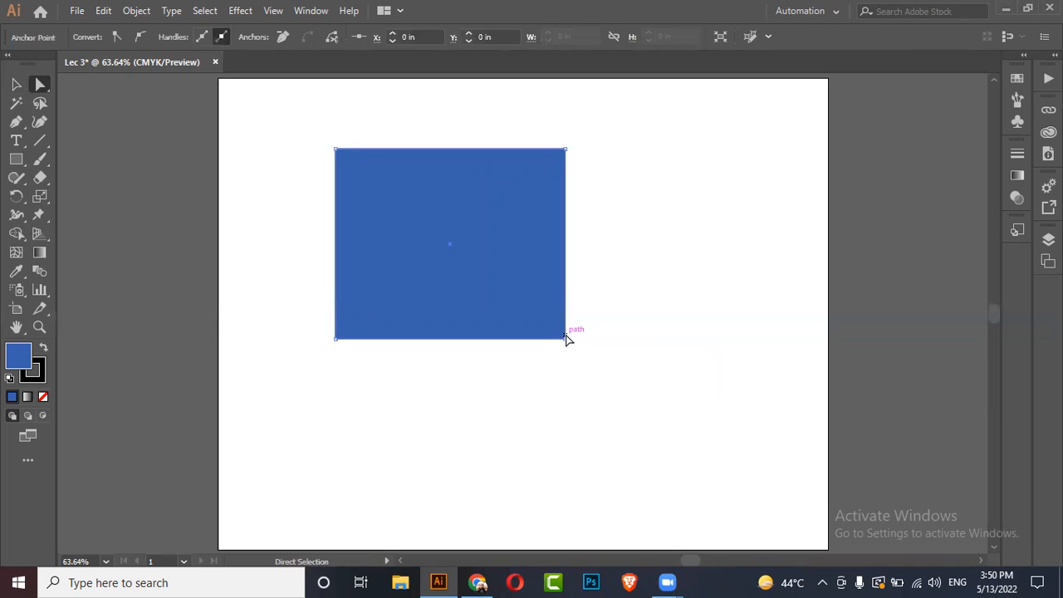
drag(568, 342, 612, 483)
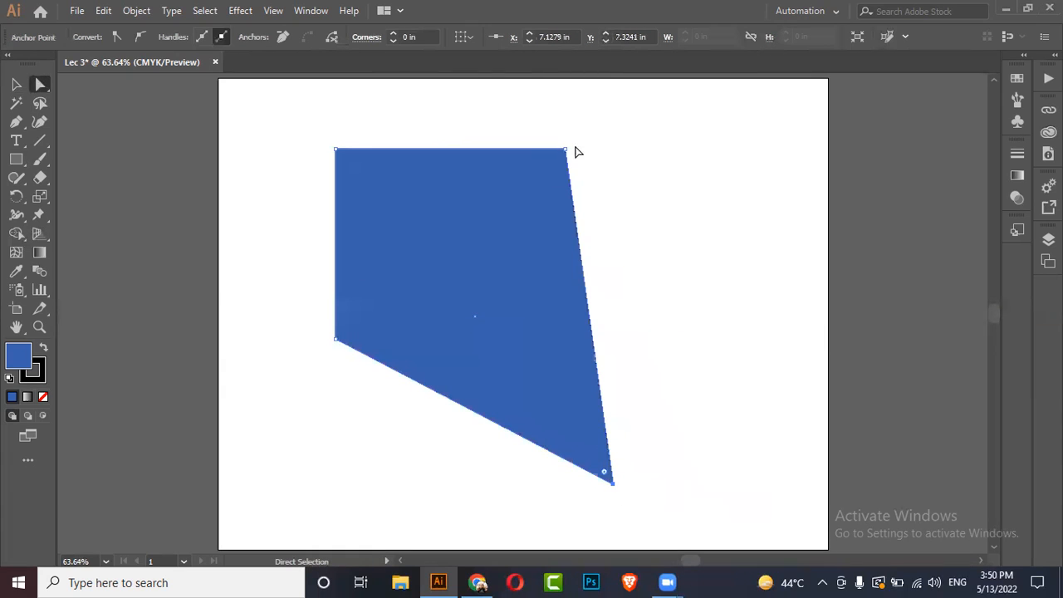
Step: Undo the anchor edits to restore the original rectangle
key(ctrl+shift+a)
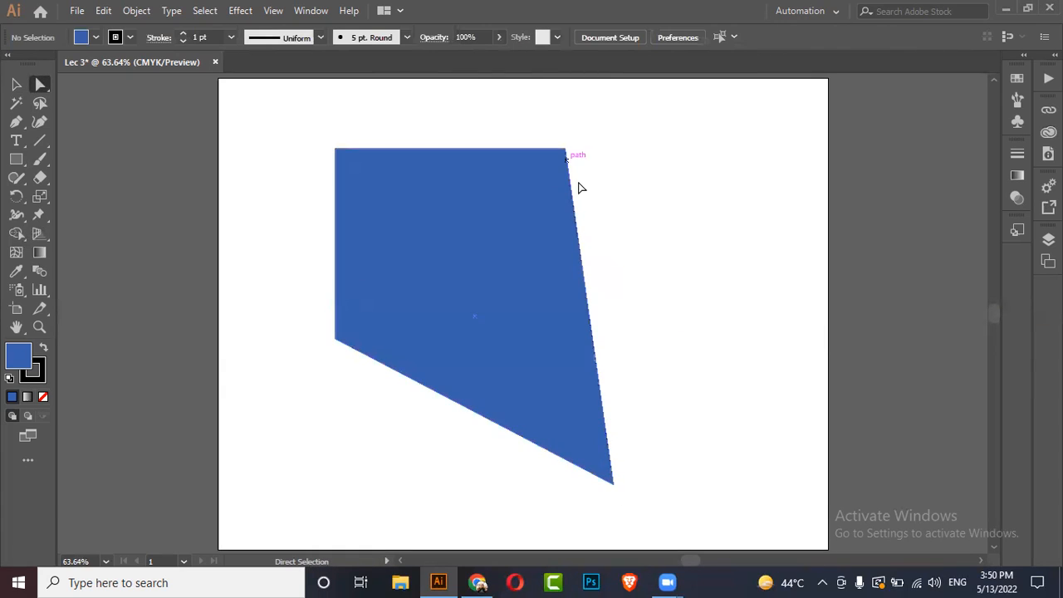
click(563, 151)
drag(563, 151, 674, 154)
key(ctrl+z)
key(ctrl+z)
key(ctrl+z)
key(ctrl+z)
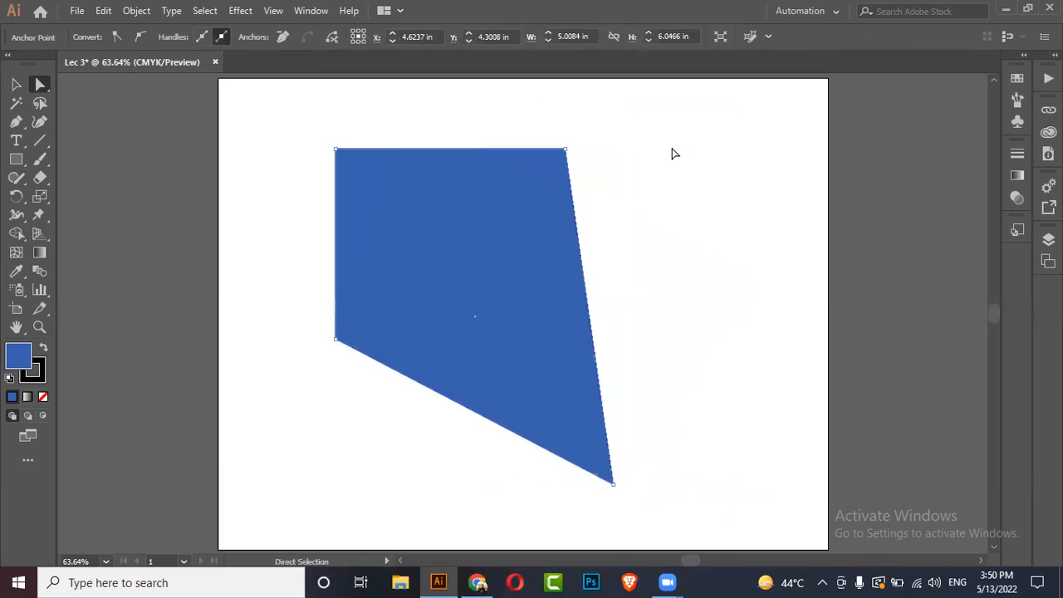
key(ctrl+z)
key(ctrl+z)
key(ctrl+z)
key(ctrl+z)
key(ctrl+z)
Step: Round the rectangle's bottom-right corner to about 3.42 in by dragging its corner widget
click(16, 84)
click(404, 97)
click(567, 201)
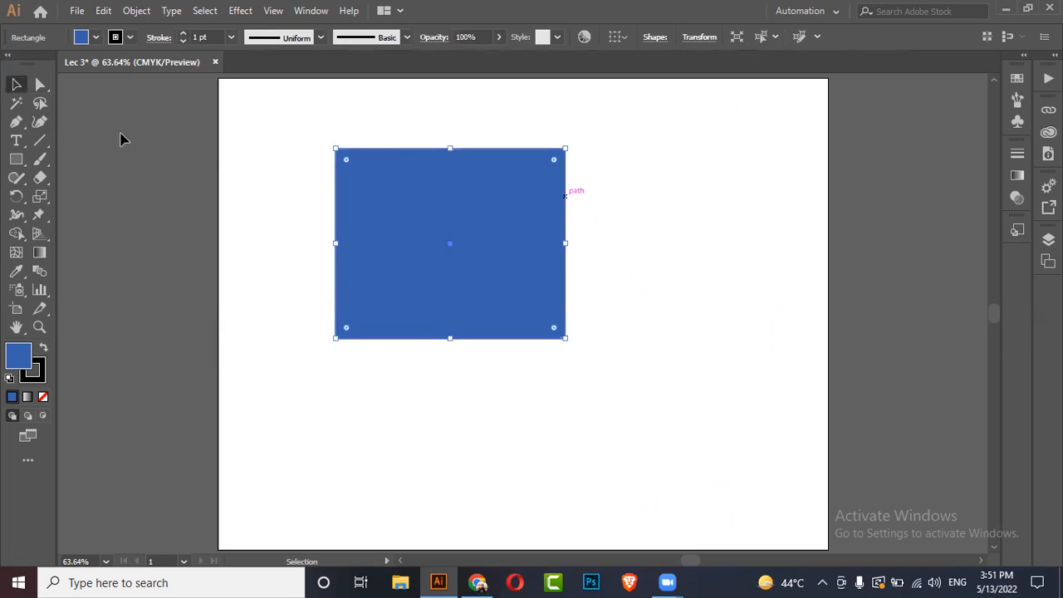
click(40, 86)
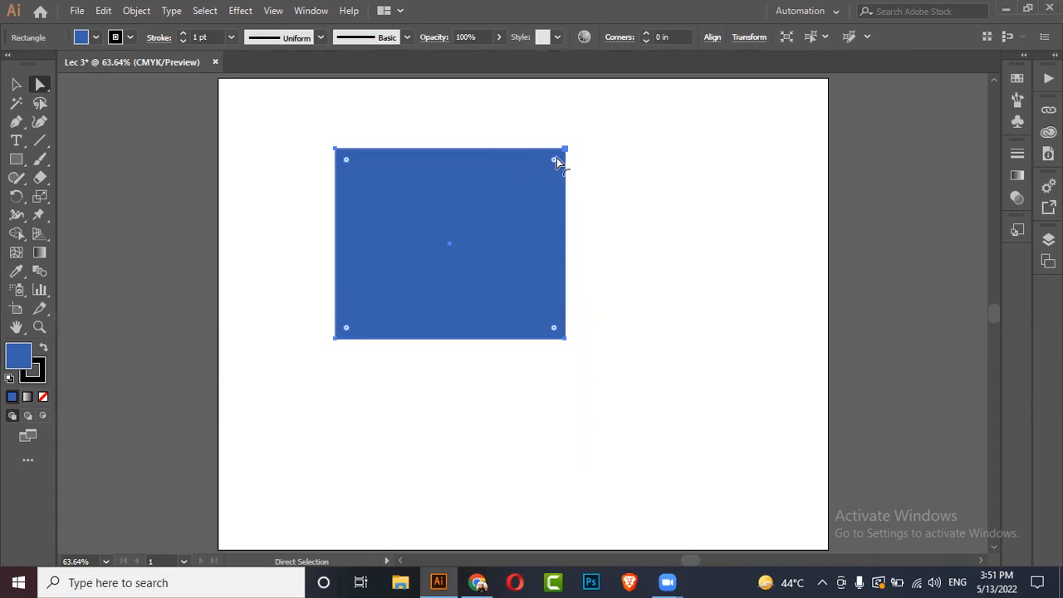
drag(553, 162, 640, 121)
mouse_move(554, 161)
mouse_down()
mouse_move(469, 225)
mouse_move(562, 155)
mouse_move(533, 163)
mouse_move(589, 136)
mouse_move(565, 152)
mouse_up()
click(565, 338)
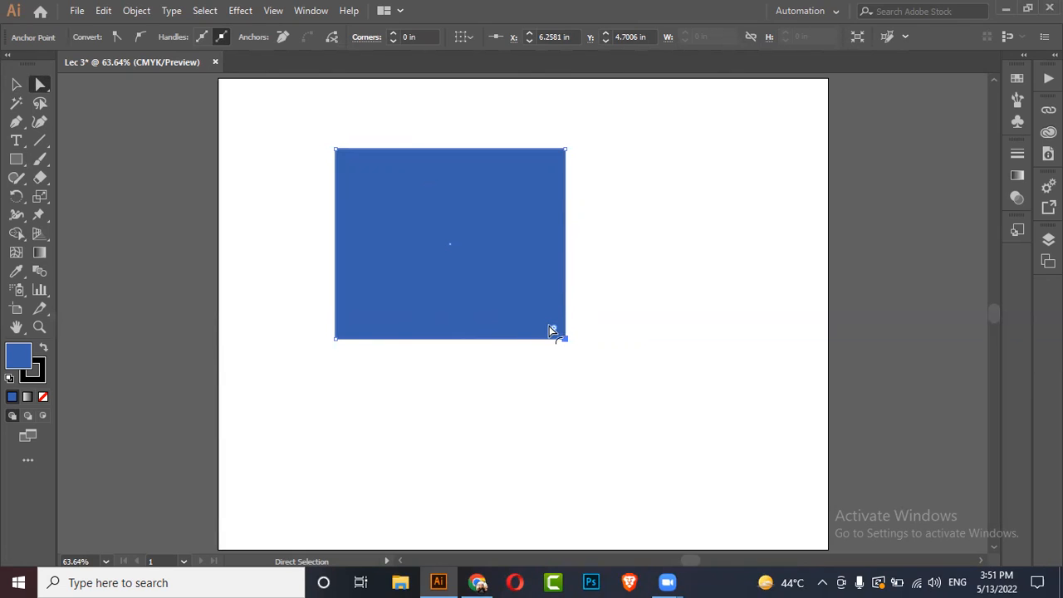
drag(556, 330, 247, 157)
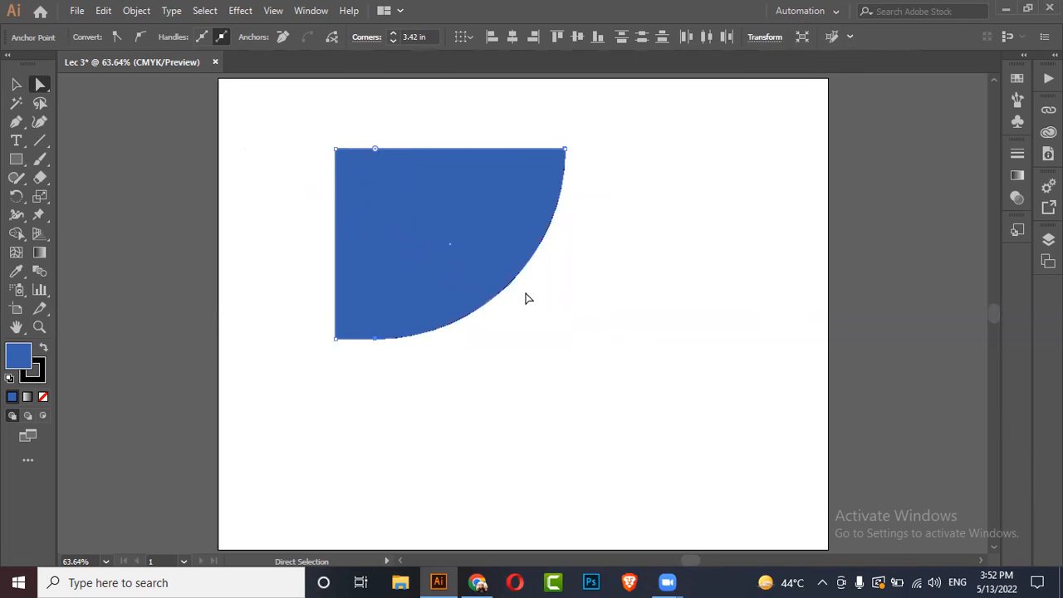
Step: Try dragging the rectangle's corner widgets while switching between the two selection tools
drag(375, 150, 644, 358)
click(645, 306)
click(491, 274)
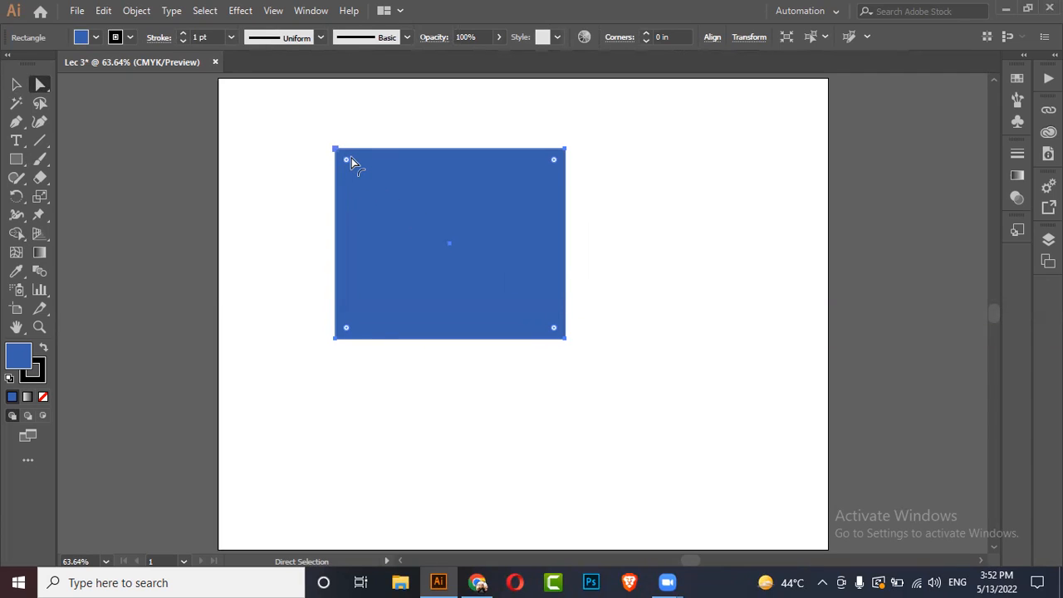
drag(344, 162, 285, 165)
click(16, 83)
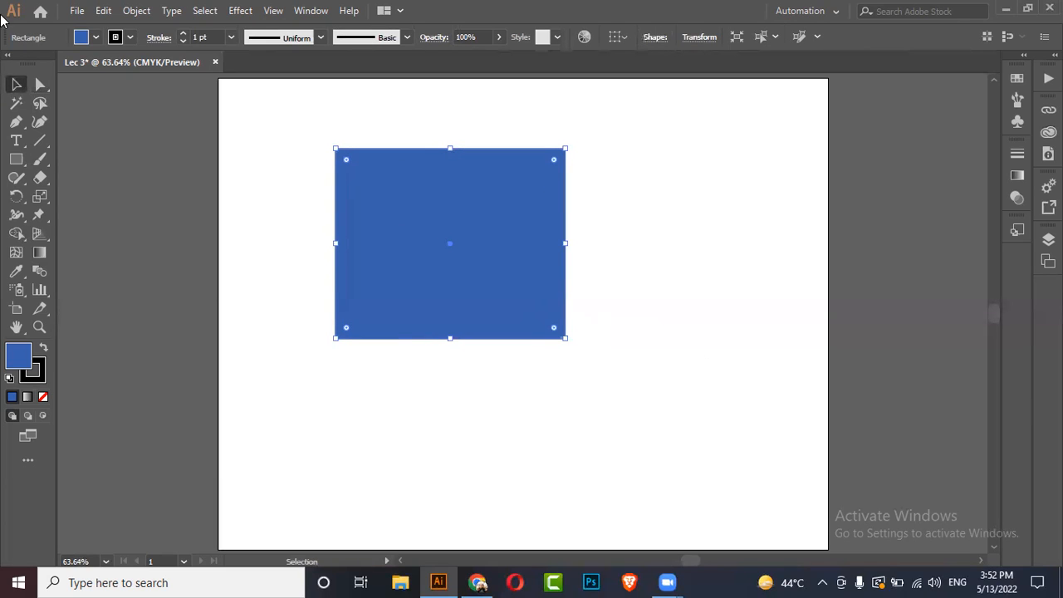
click(37, 85)
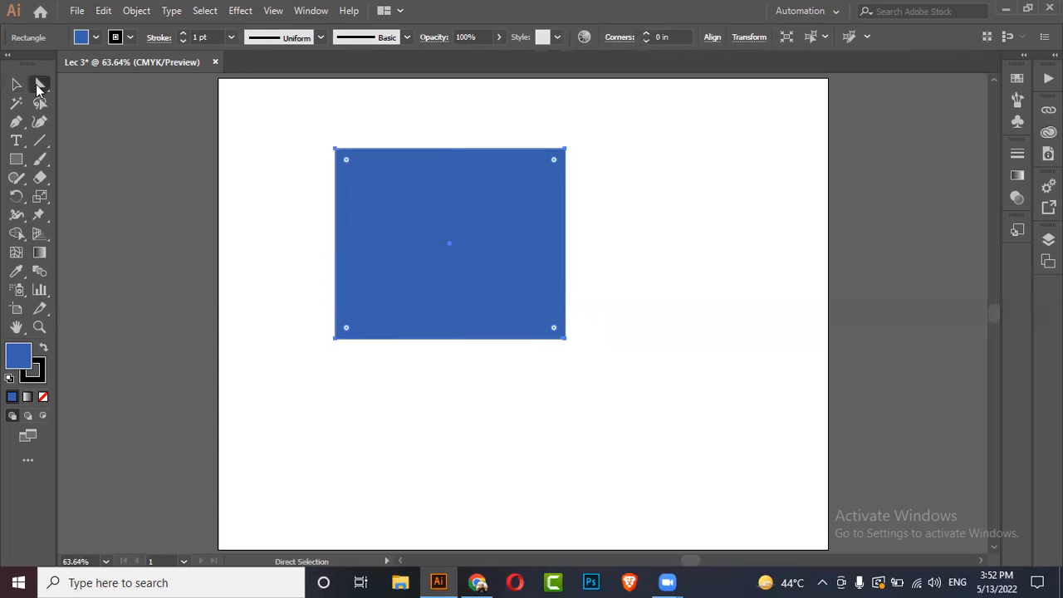
click(17, 83)
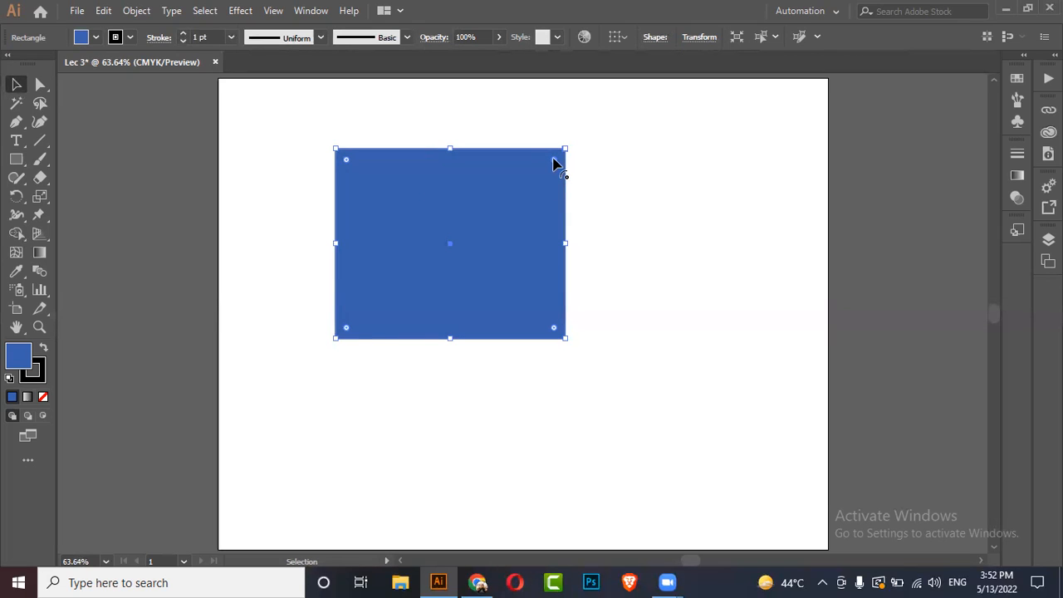
drag(545, 168, 652, 128)
click(40, 85)
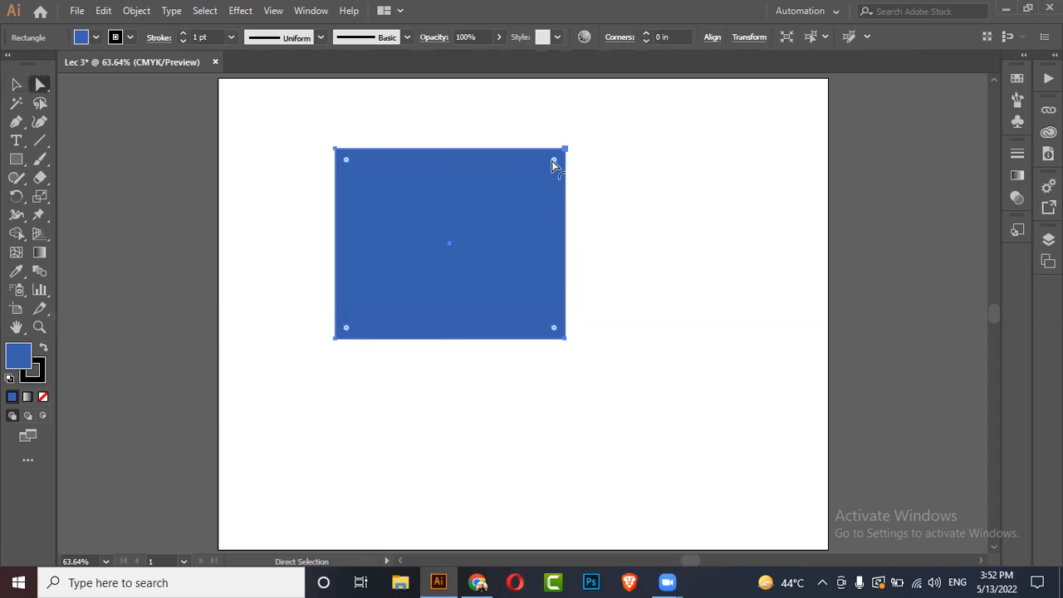
mouse_move(553, 162)
mouse_down()
mouse_move(498, 196)
mouse_move(506, 207)
mouse_move(569, 155)
mouse_up()
Step: Resize the rectangle from its bottom-right handle into a nearly square shape
click(16, 84)
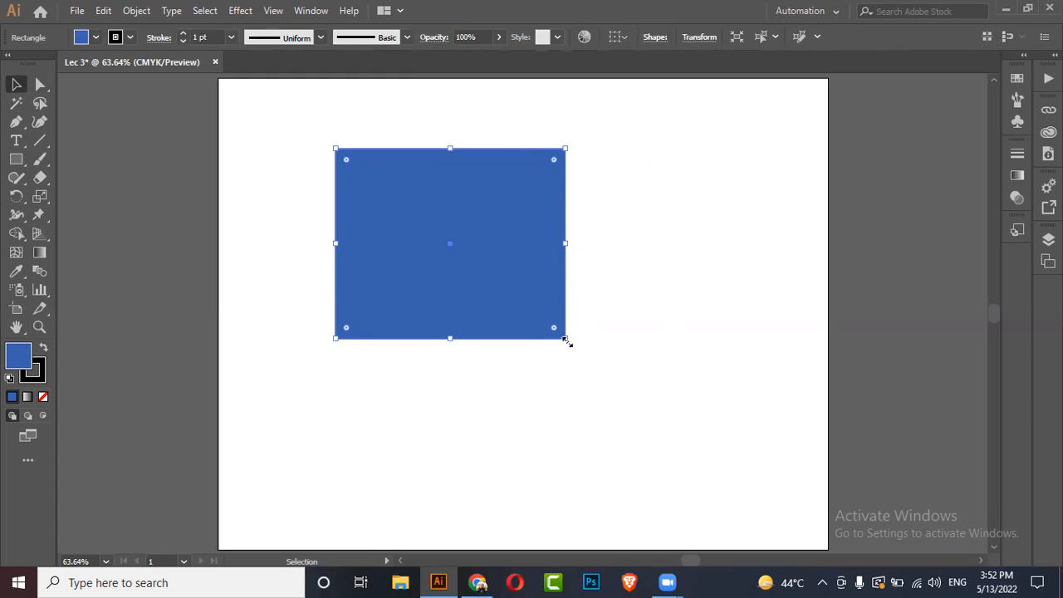
mouse_move(565, 339)
mouse_down()
mouse_move(619, 390)
mouse_move(544, 343)
mouse_up()
Step: Try rounding the rectangle's bottom-right corner with its corner widget and undo the rounding
click(40, 84)
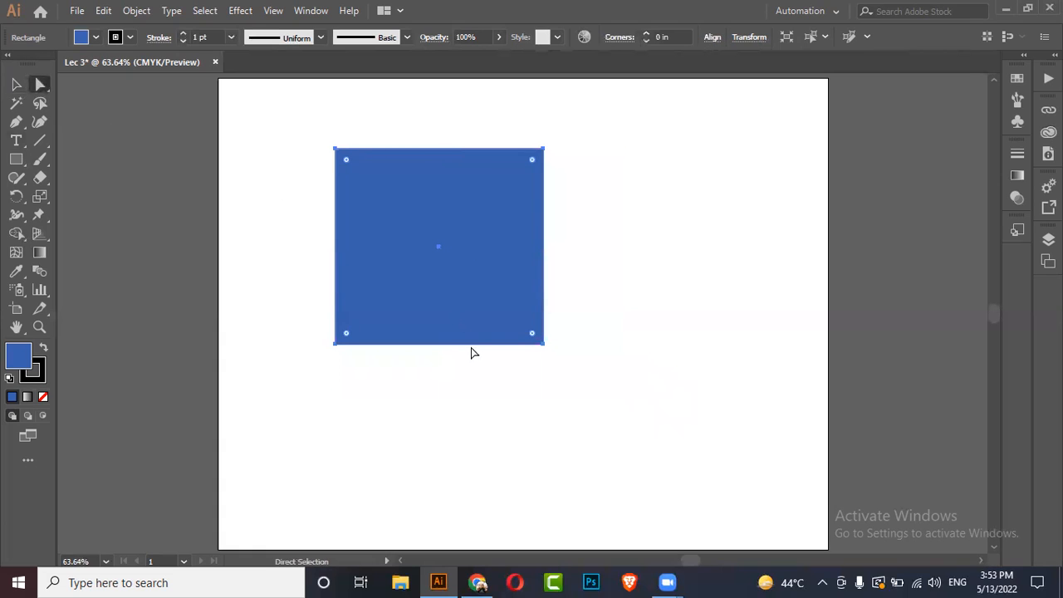
click(544, 344)
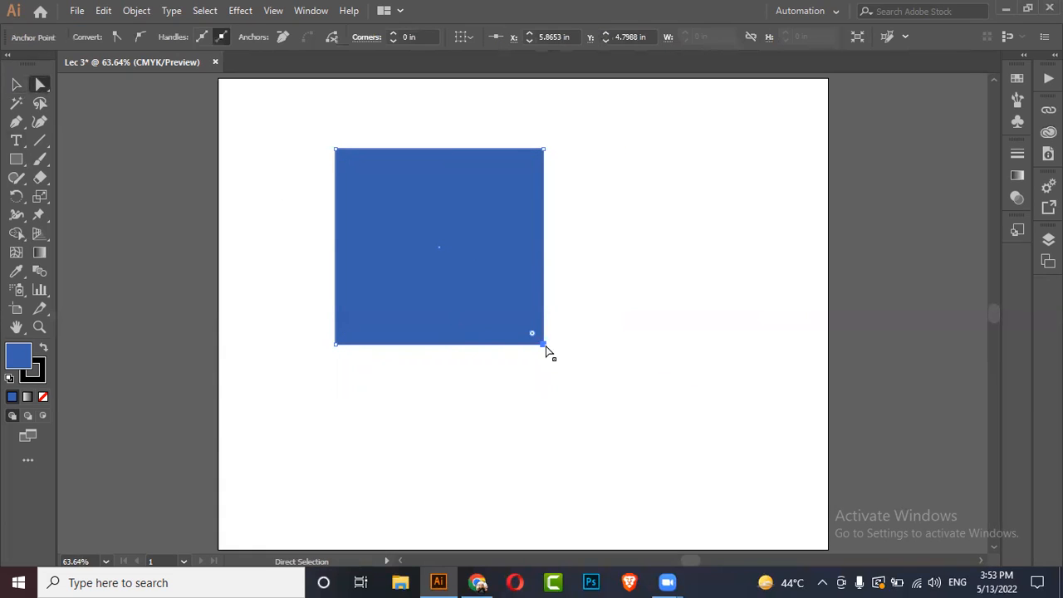
drag(546, 347, 262, 178)
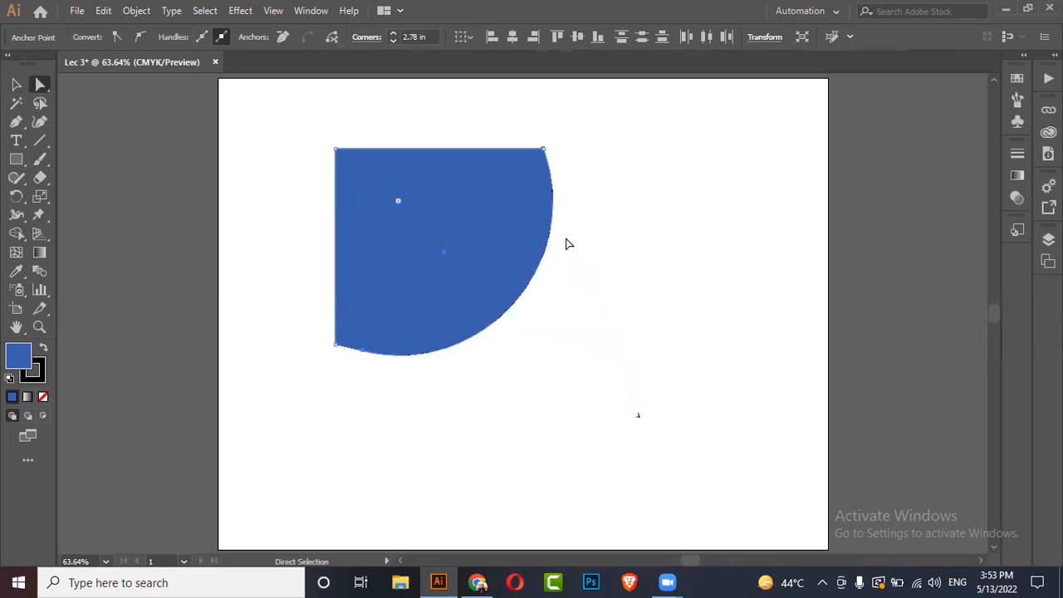
key(ctrl+z)
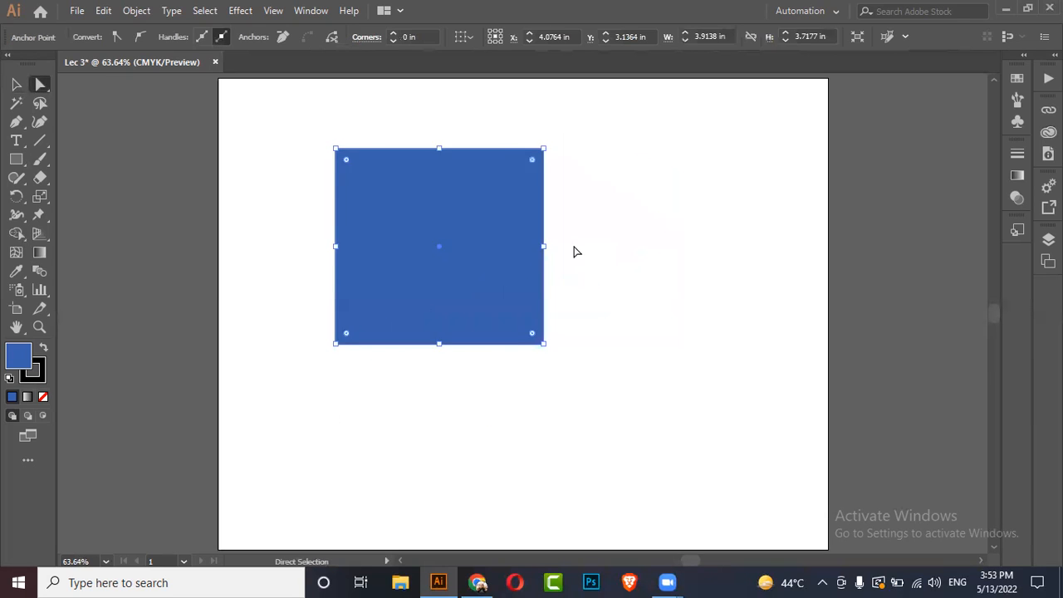
Step: Shrink the rectangle and move it toward the upper middle of the artboard
click(15, 84)
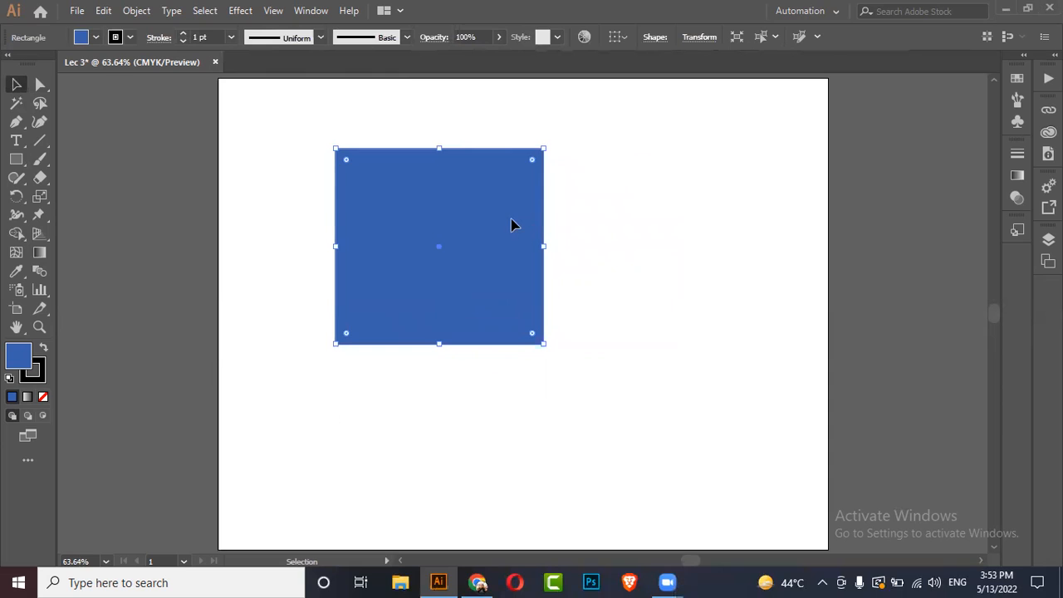
click(623, 221)
scroll(623, 220, down, 1)
drag(495, 209, 427, 177)
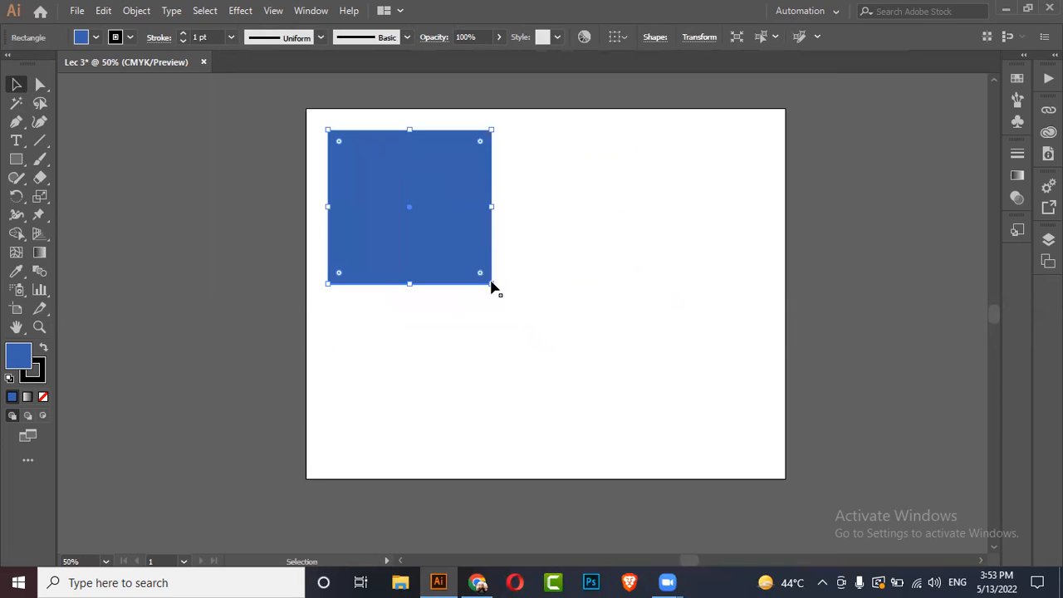
drag(490, 286, 424, 220)
click(446, 183)
scroll(357, 94, up, 1)
drag(382, 185, 534, 205)
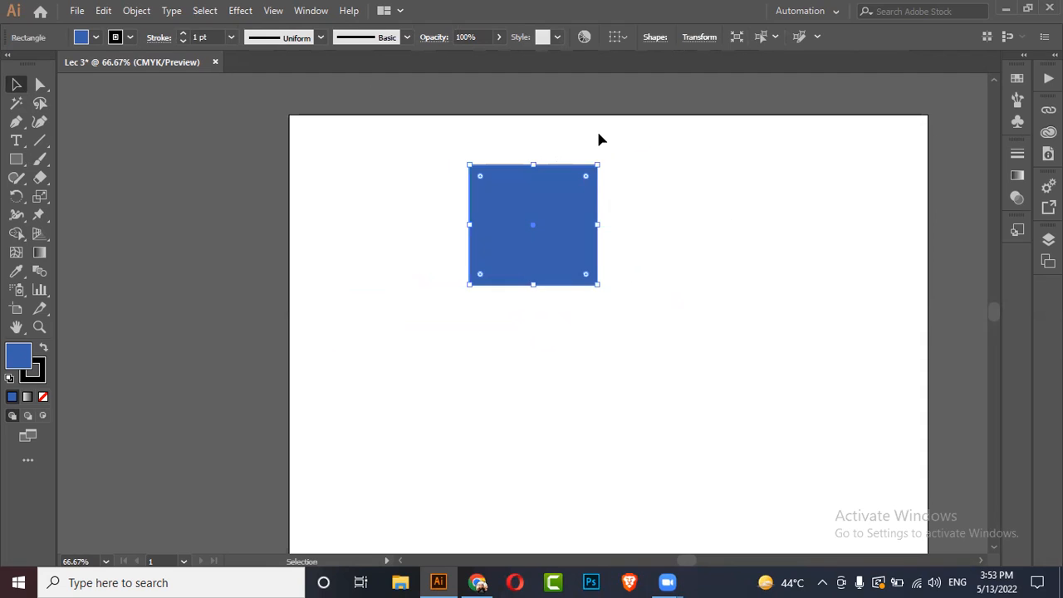
Step: Delete the rectangle
scroll(601, 139, up, 1)
scroll(352, 194, down, 2)
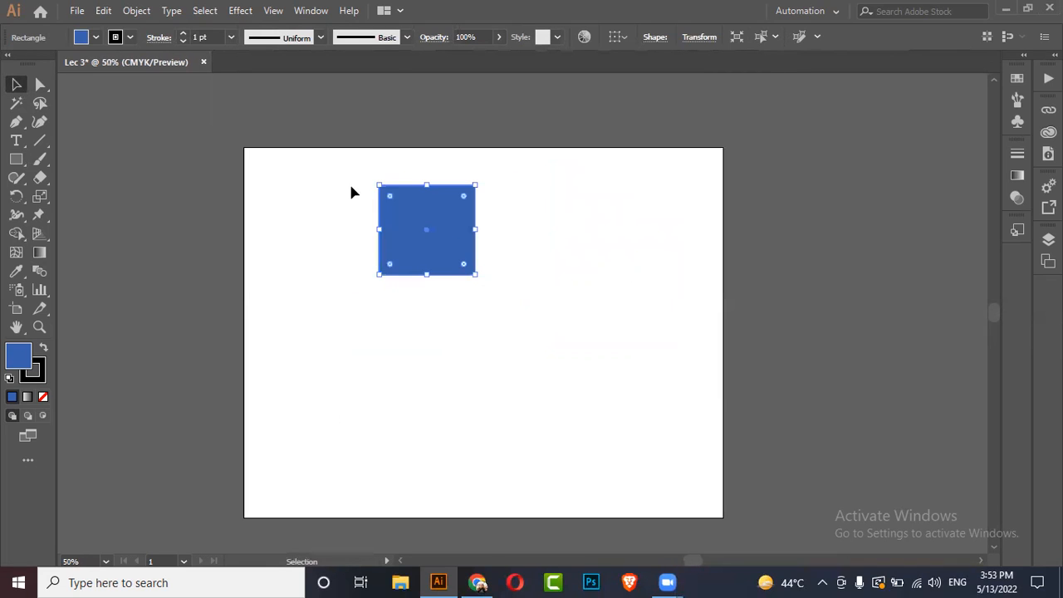
key(Delete)
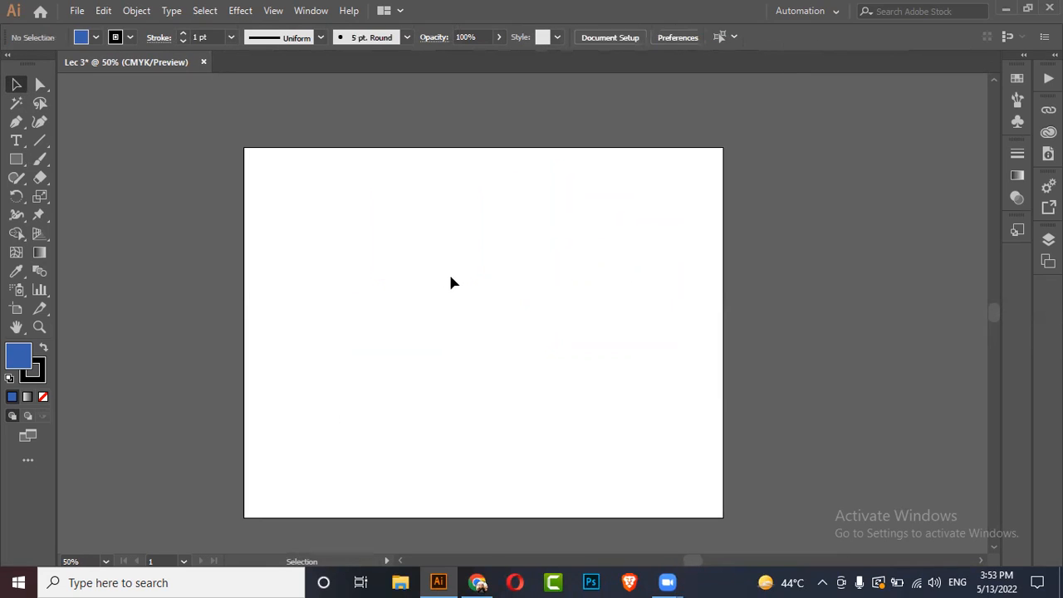
Step: Draw a tall ellipse in the middle of the artboard with the Ellipse tool
key(ctrl+0)
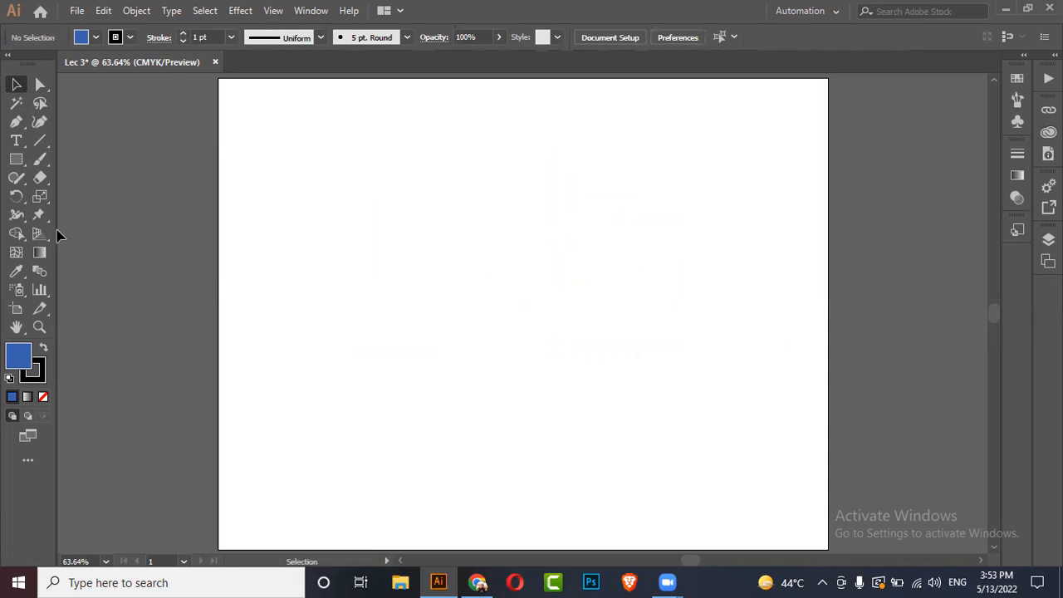
click(18, 161)
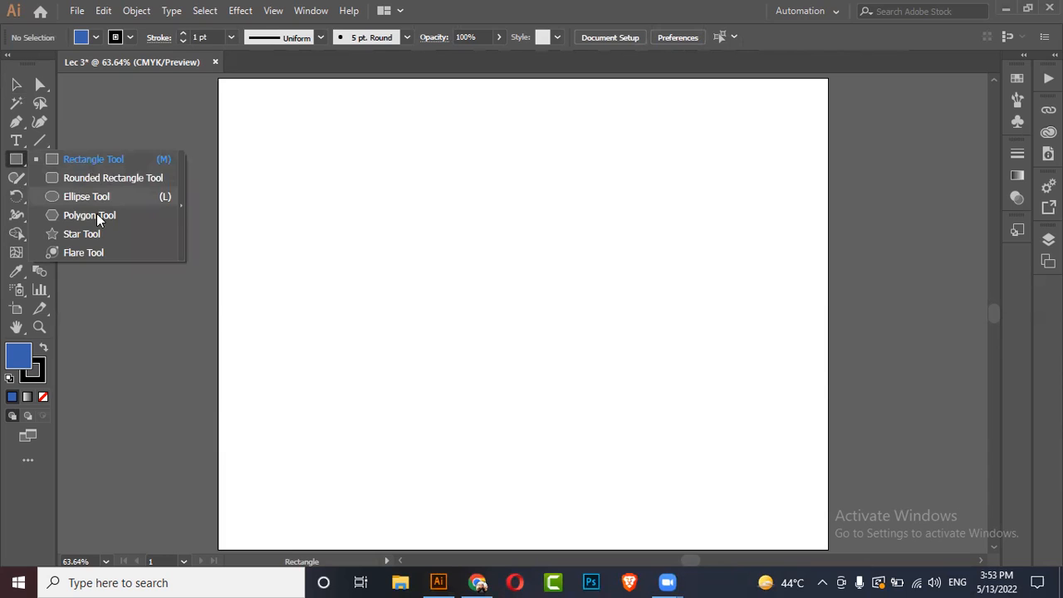
click(86, 197)
drag(431, 167, 599, 401)
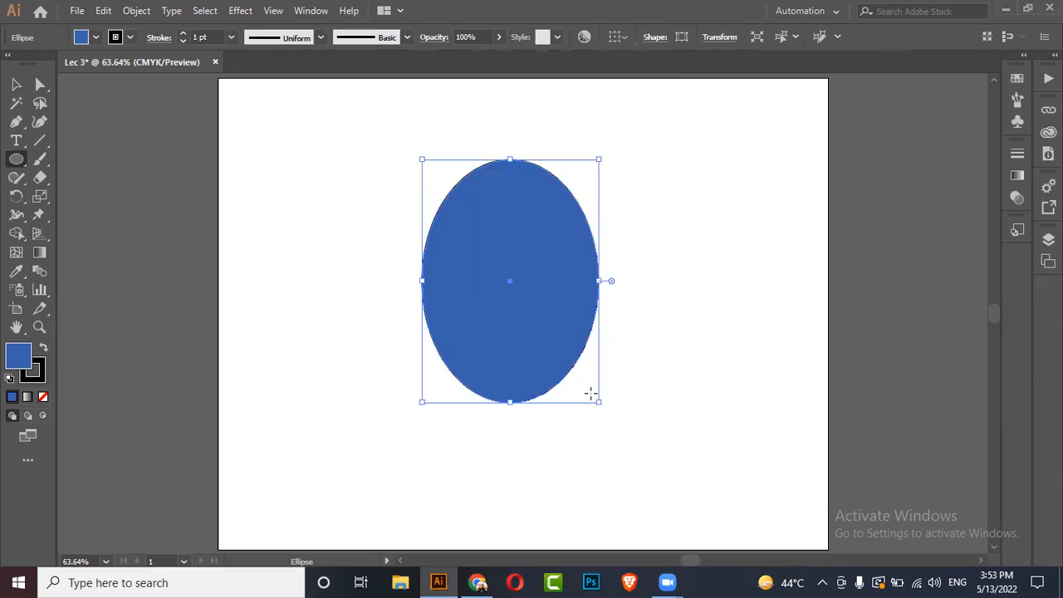
Step: Select the ellipse's left and right anchors and nudge them down six steps to form an egg shape
click(39, 84)
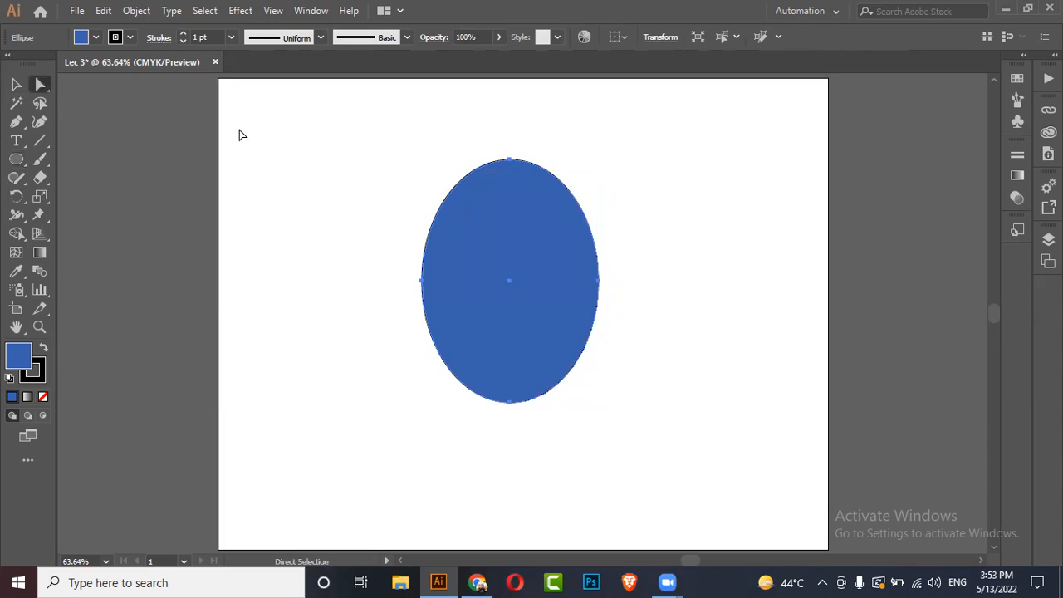
drag(392, 264, 636, 309)
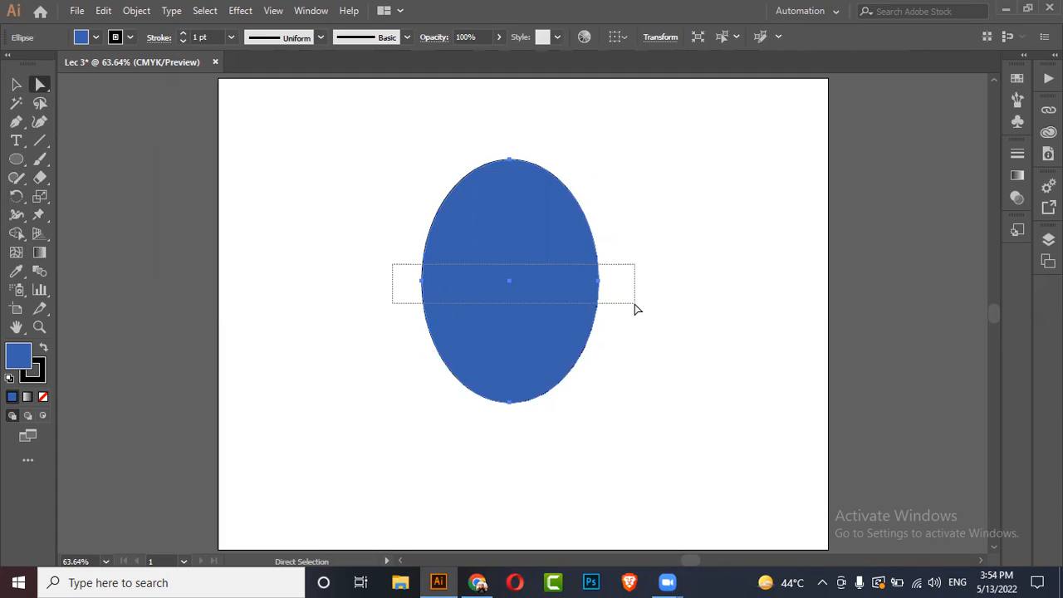
drag(637, 309, 637, 307)
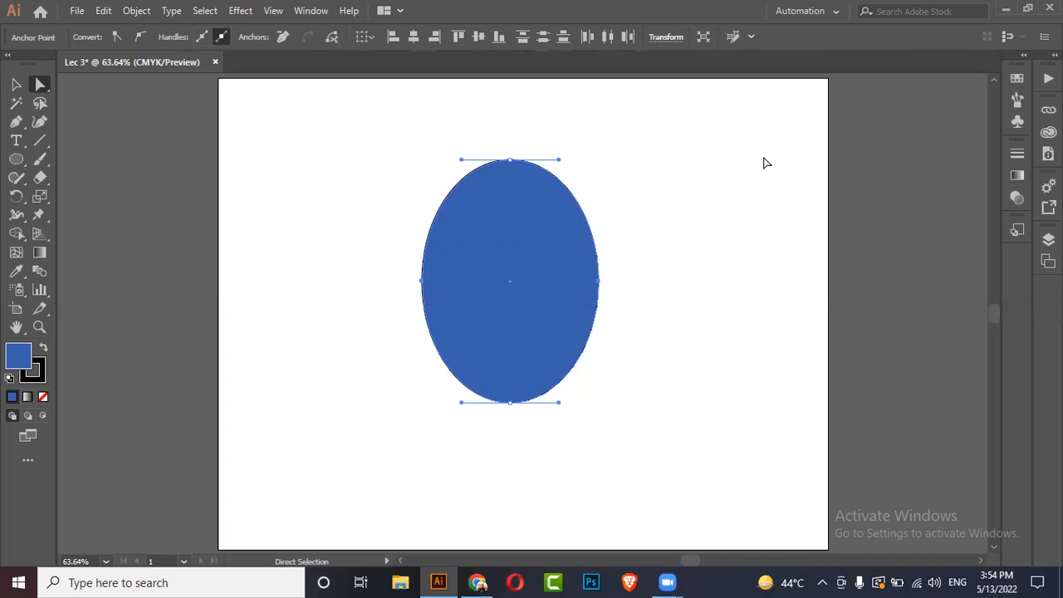
key(Down)
key(Down)
key(Down)
key(Down)
key(Down)
key(Down)
key(Down)
key(Down)
key(Down)
key(Down)
key(Down)
key(Down)
key(Down)
key(Down)
key(Down)
key(Down)
key(Down)
key(Down)
key(Down)
key(Down)
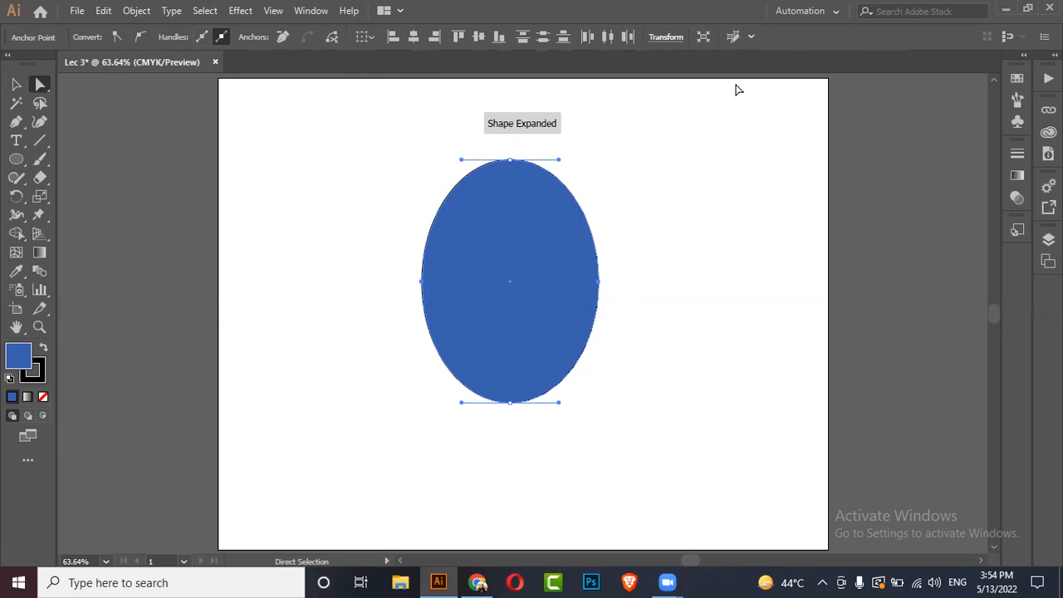
key(Down)
key(Down)
key(Down)
key(Down)
key(Down)
key(Down)
key(Down)
key(Down)
key(Down)
key(Down)
key(Down)
key(Down)
key(Down)
key(Down)
key(Down)
key(Down)
key(Down)
key(Down)
key(Down)
key(Down)
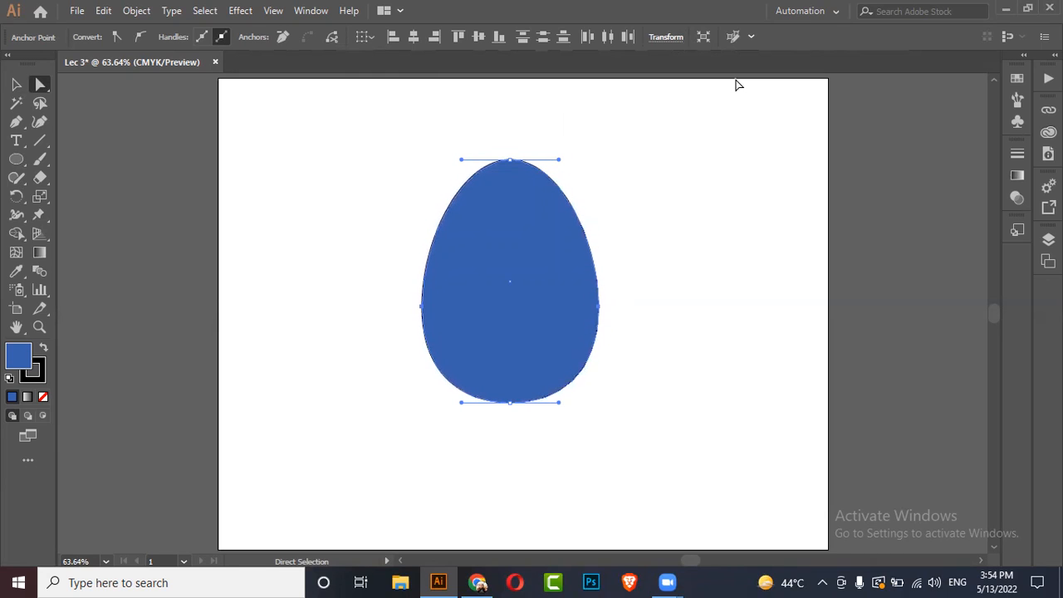
Step: Nudge the egg's side anchors up and down to fine-tune where its widest point sits
key(Down)
key(Down)
key(Down)
key(Down)
key(Down)
key(Down)
key(Down)
key(Down)
key(Down)
key(Down)
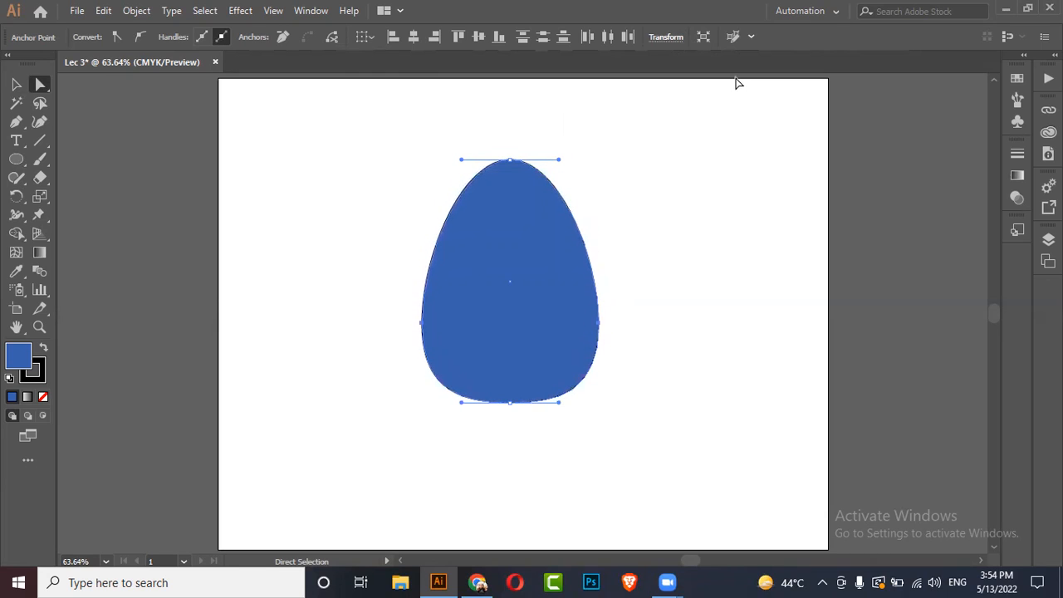
key(Up)
key(Up)
key(Up)
key(Up)
key(Up)
key(Up)
key(Up)
key(Up)
key(Up)
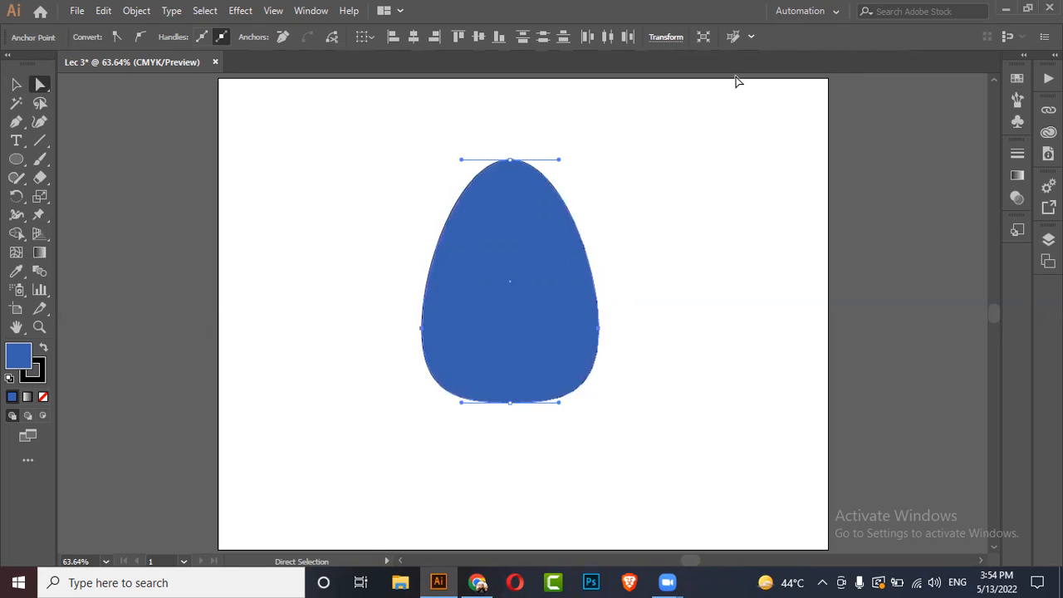
key(Up)
key(Up)
key(Up)
key(Up)
key(Up)
key(Up)
key(Up)
key(Up)
key(Up)
key(Up)
key(Up)
key(Up)
key(Up)
key(Up)
key(Up)
key(Up)
key(Up)
key(Up)
key(Up)
key(Up)
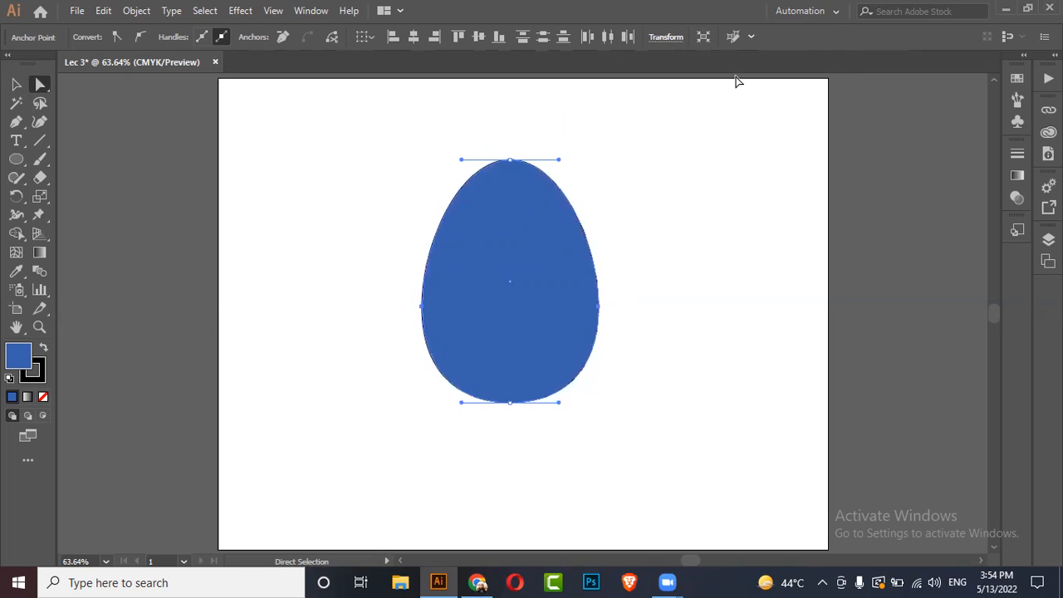
key(Down)
key(Down)
key(Down)
key(Down)
key(Down)
key(Down)
key(Down)
key(Down)
key(Down)
key(Down)
key(Down)
key(Down)
key(Down)
key(Down)
key(Down)
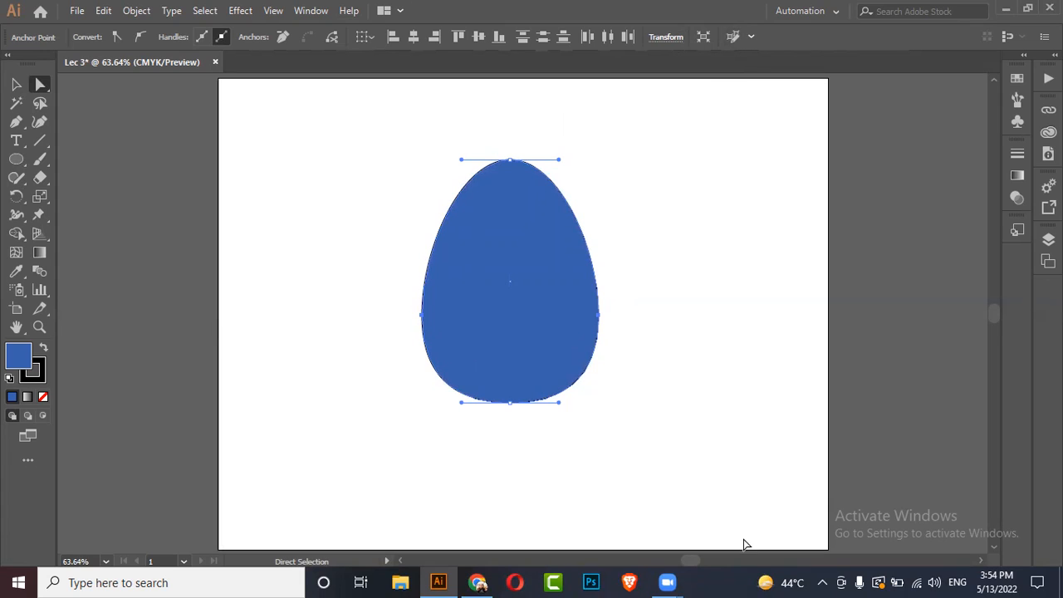
Step: Try reshaping the egg's tip by dragging the top anchor's handles sideways, undoing the last drag
click(511, 163)
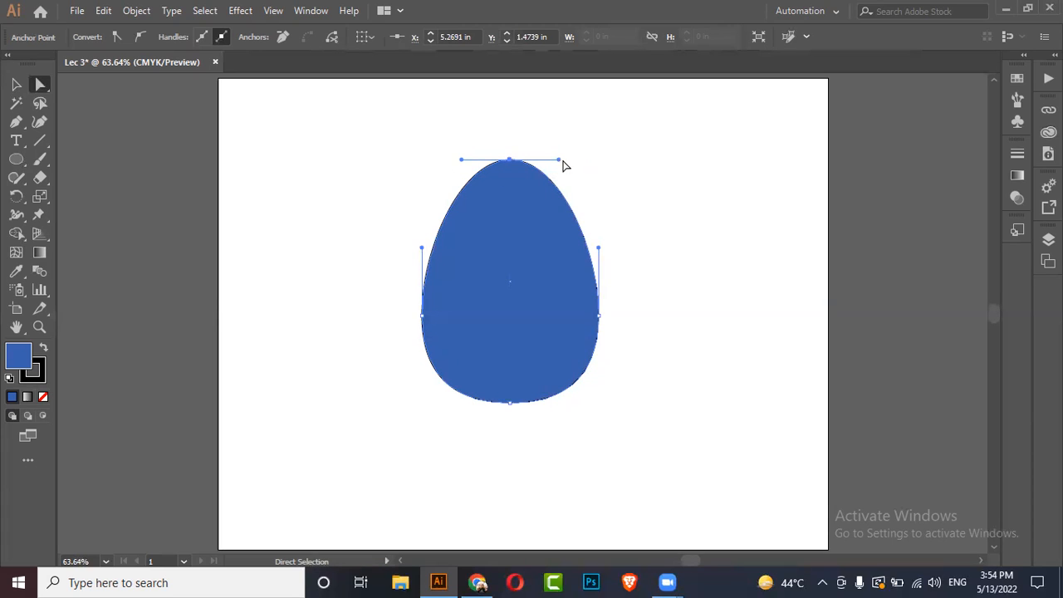
drag(559, 159, 581, 165)
drag(461, 161, 483, 161)
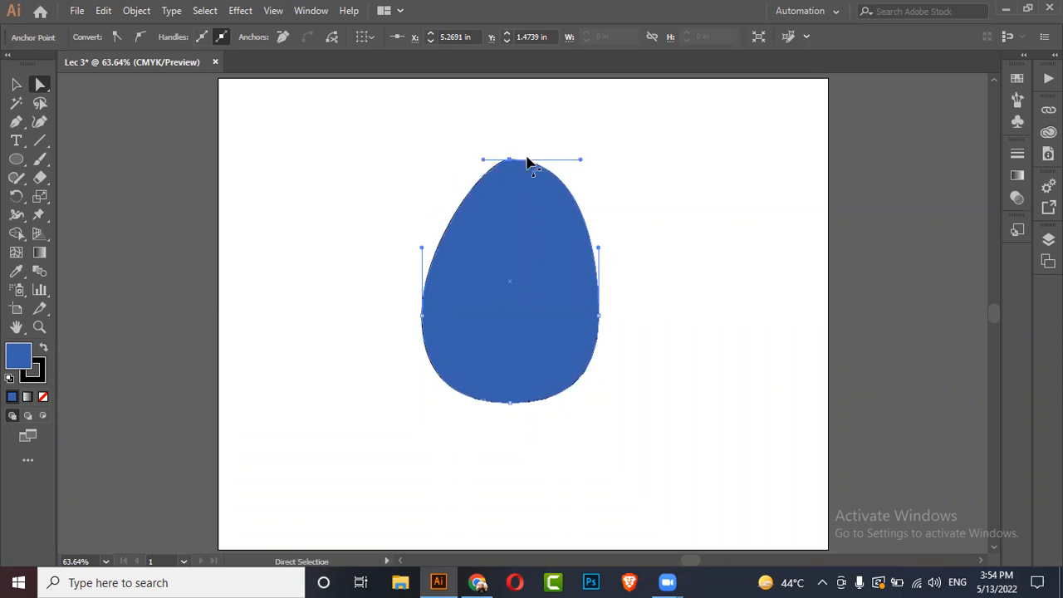
drag(578, 158, 548, 164)
key(ctrl+z)
Step: Move the egg off the artboard to the right and reset it to the default white fill and black stroke
click(15, 85)
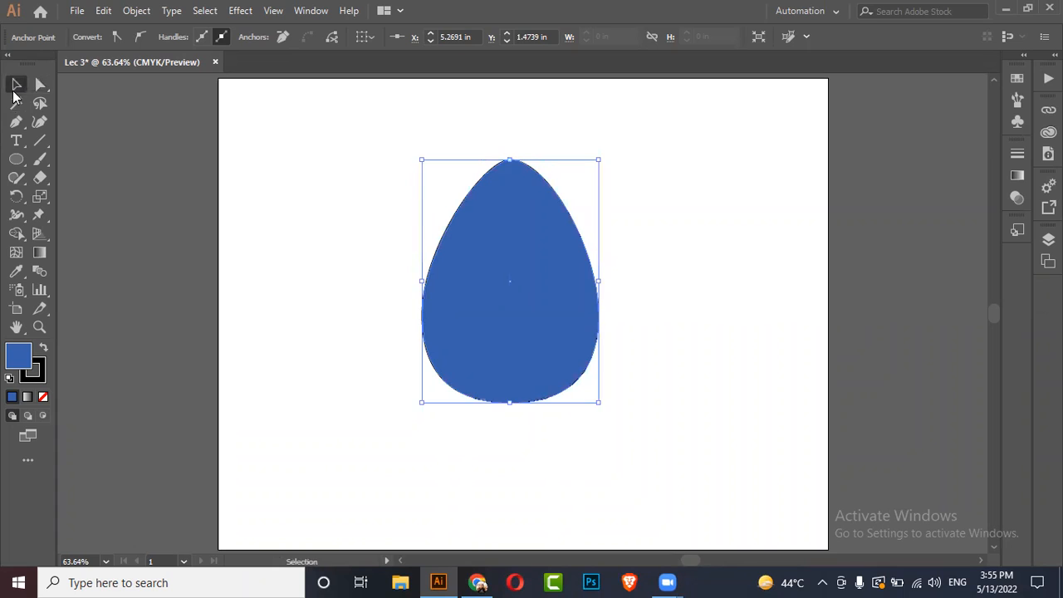
click(274, 224)
key(ctrl+minus)
click(461, 317)
drag(461, 317, 841, 271)
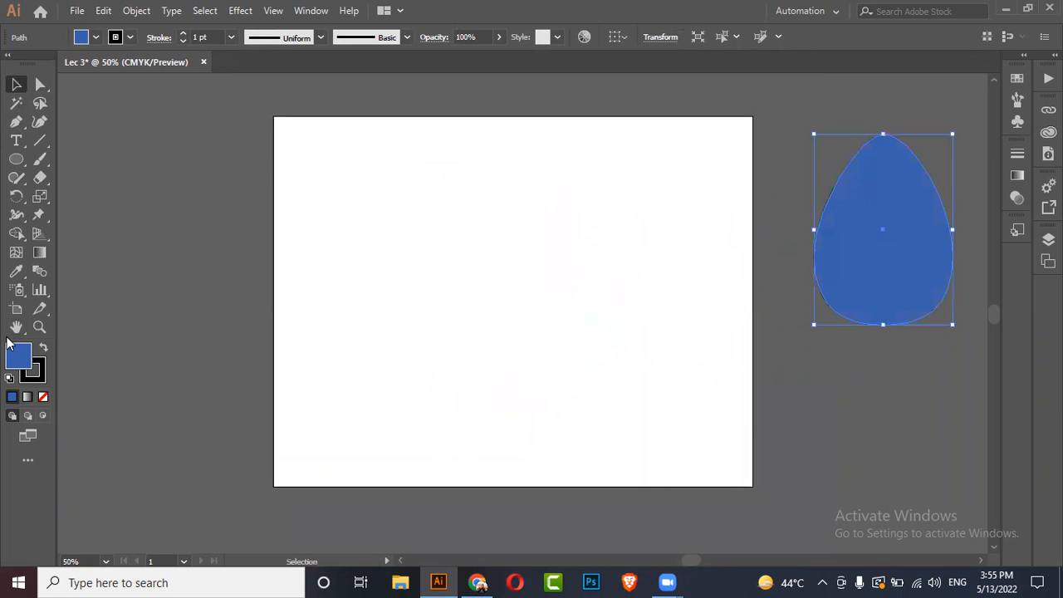
click(9, 377)
click(520, 280)
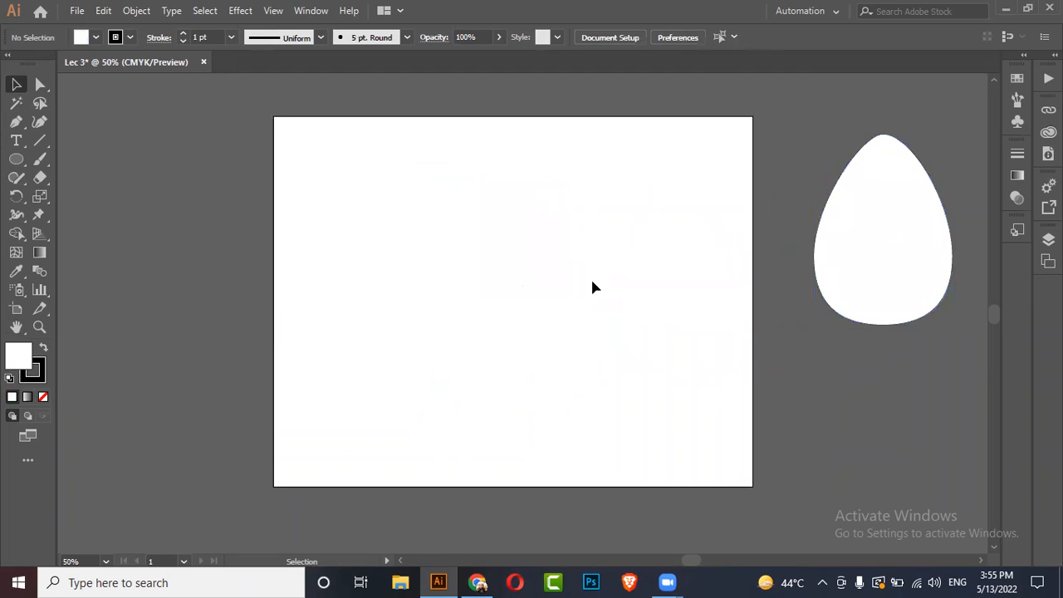
Step: Draw a new tall ellipse with the Ellipse tool and move it slightly left on the artboard
scroll(518, 181, up, 1)
click(16, 159)
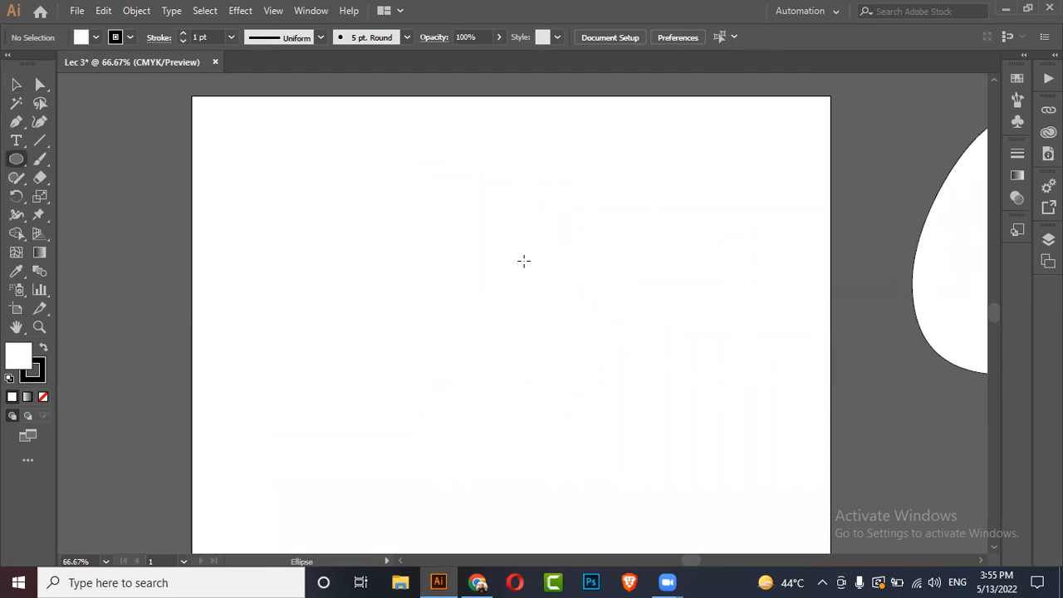
drag(408, 203, 626, 444)
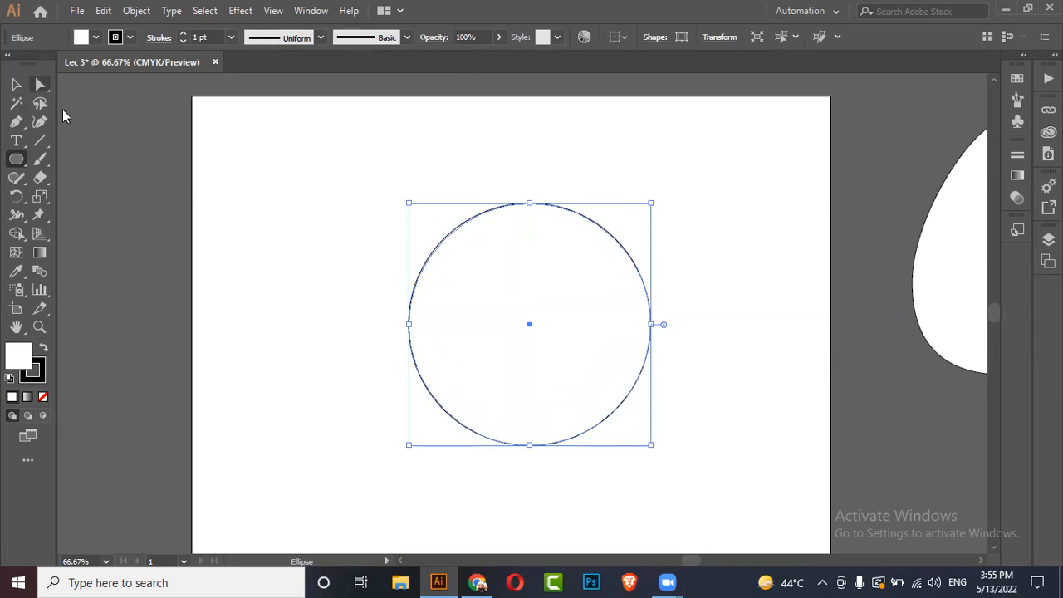
key(ctrl+z)
drag(441, 219, 619, 462)
click(16, 84)
drag(564, 365, 485, 345)
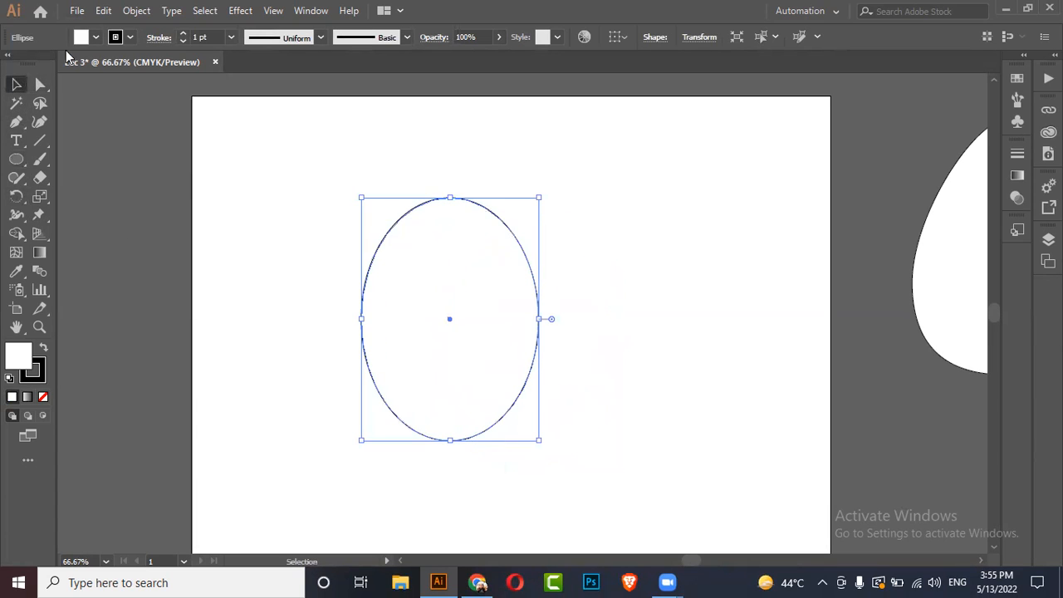
Step: Select the ellipse's right anchor, rotate its lower handle and pull the anchor inward to form a bean shape
click(39, 84)
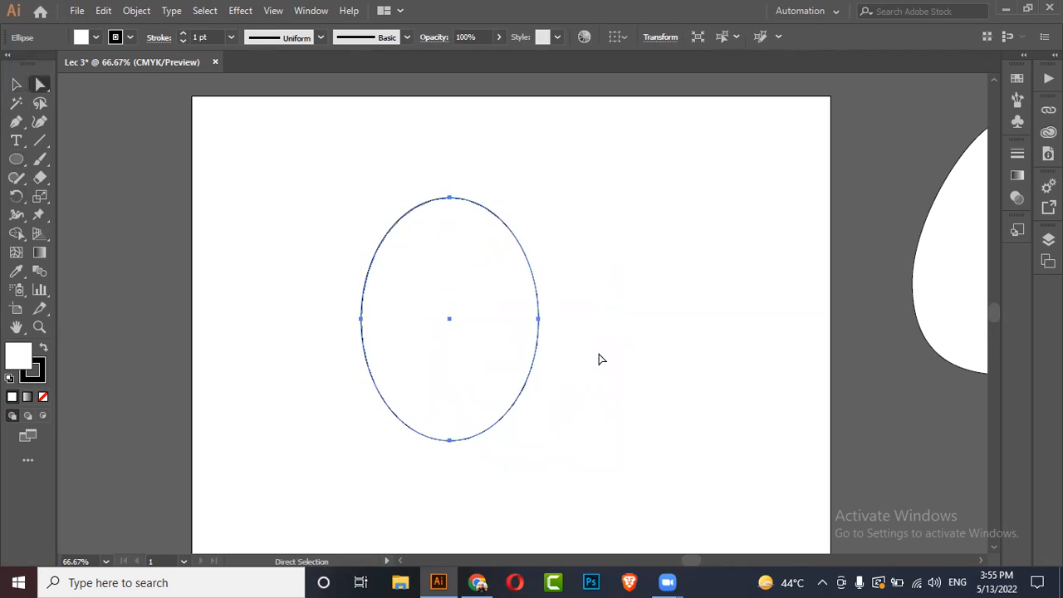
click(540, 321)
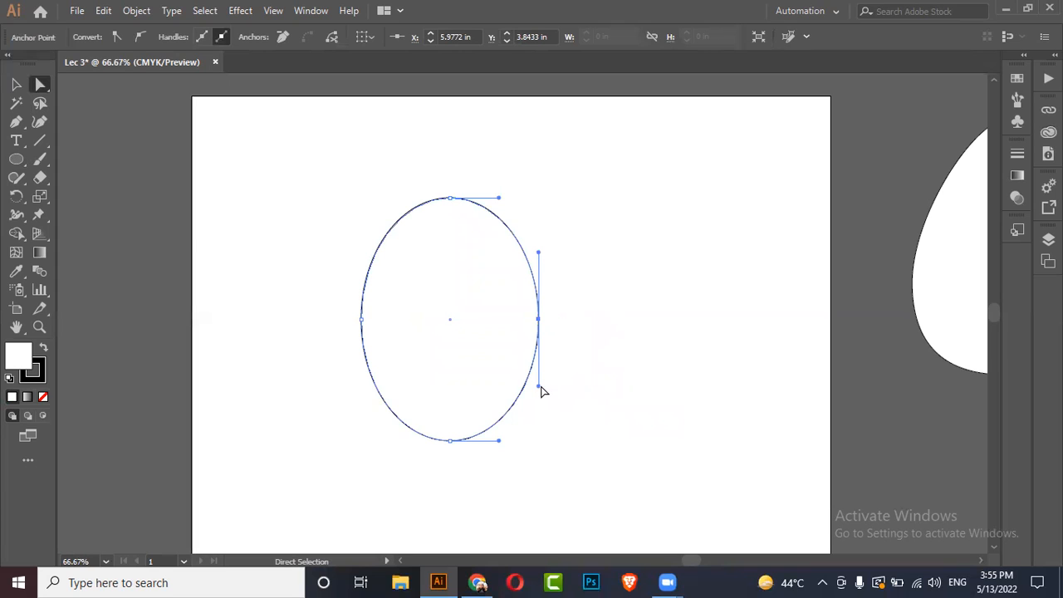
drag(539, 387, 484, 379)
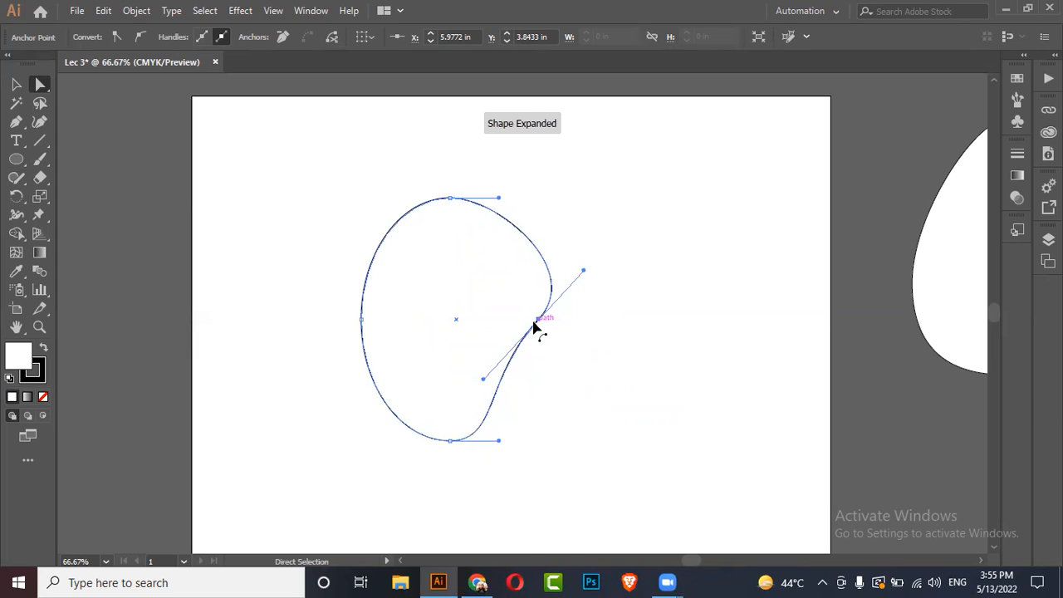
drag(538, 324, 492, 331)
click(16, 83)
click(570, 297)
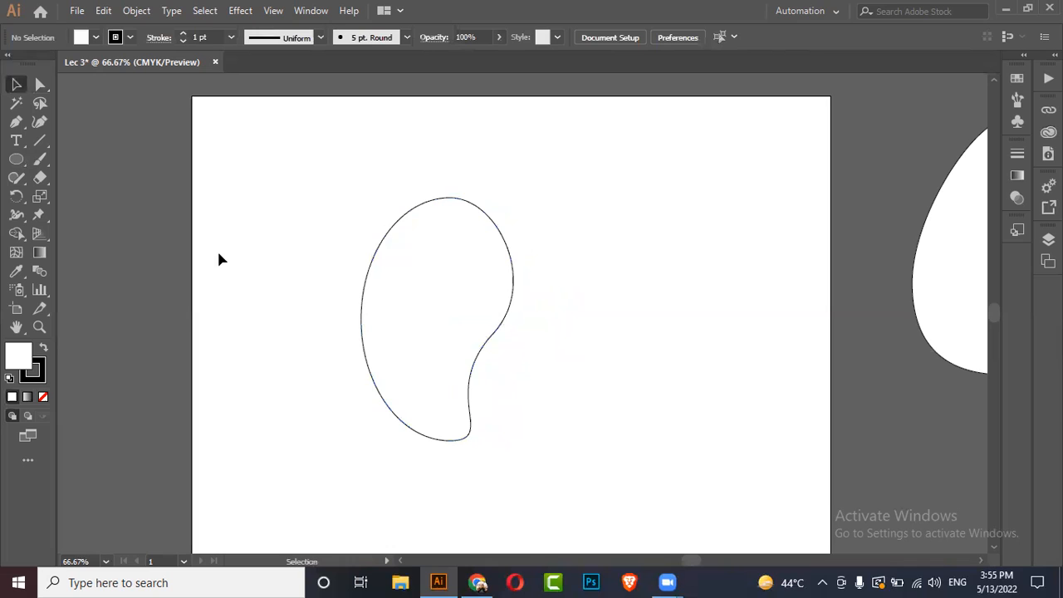
Step: Move the bean shape off the artboard beside the egg
scroll(212, 248, down, 1)
key(ctrl+minus)
key(ctrl+minus)
drag(368, 268, 772, 230)
click(509, 290)
scroll(509, 233, up, 1)
scroll(211, 260, up, 1)
scroll(212, 269, down, 1)
scroll(524, 221, up, 1)
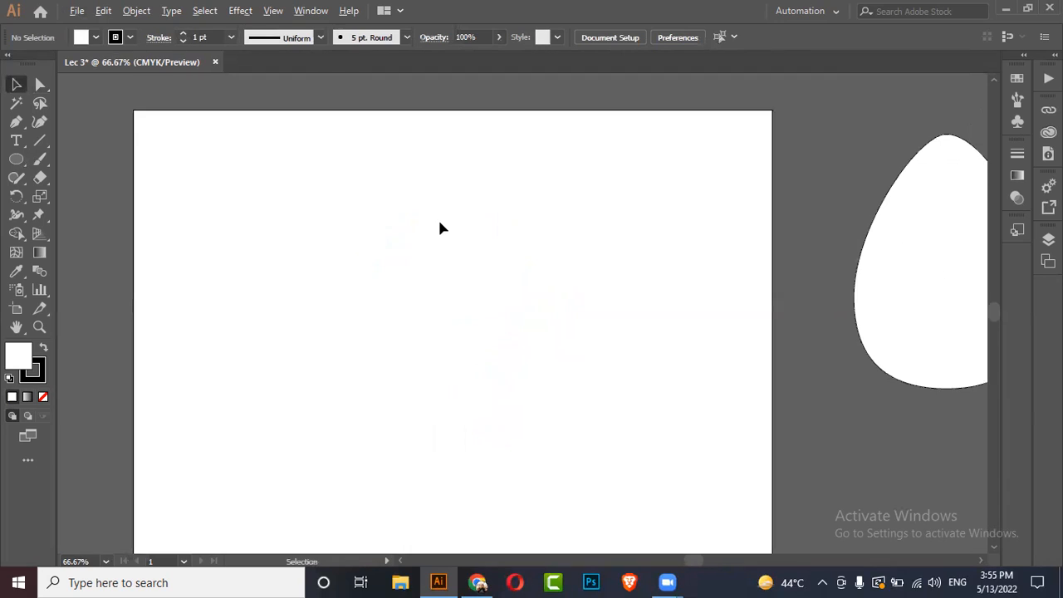
Step: Draw a square with the Rectangle tool and duplicate it into three squares arranged in an L, aligning their edges
drag(15, 158, 66, 157)
drag(347, 210, 493, 355)
click(15, 84)
drag(443, 249, 529, 340)
drag(443, 368, 430, 211)
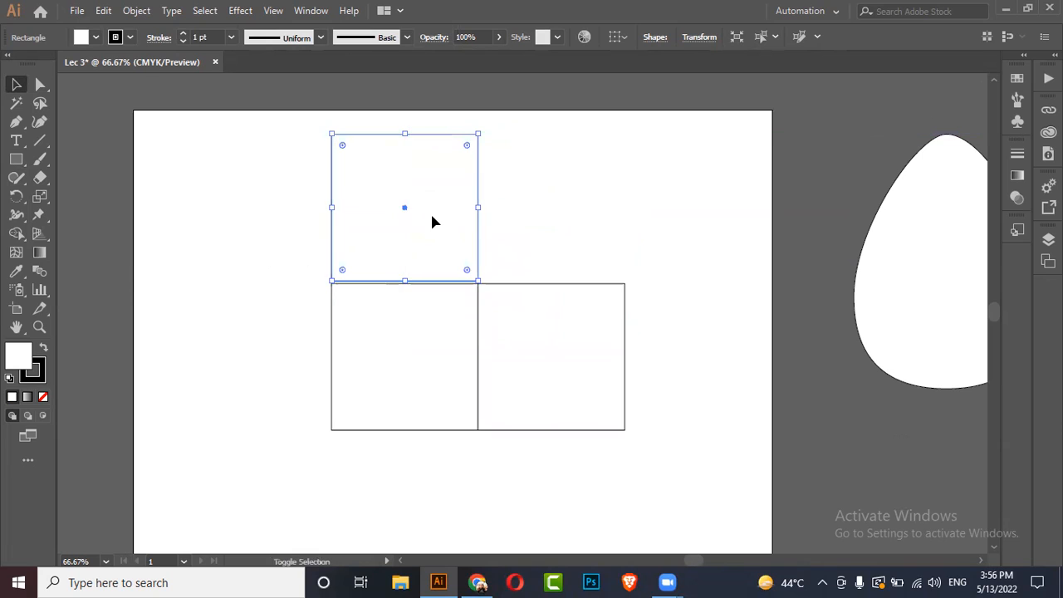
scroll(465, 216, up, 3)
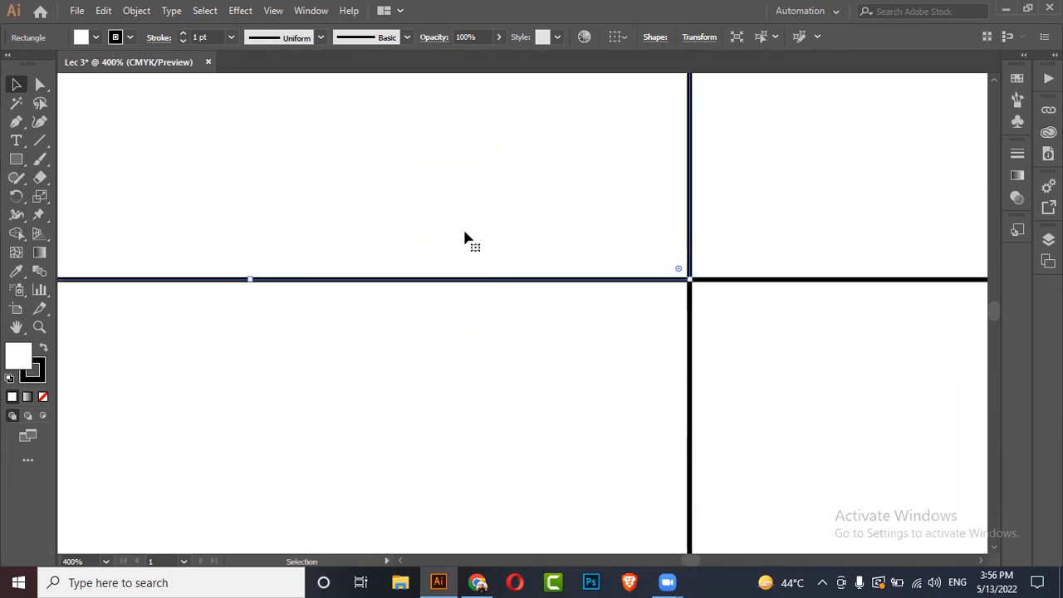
scroll(498, 232, down, 3)
drag(651, 171, 387, 290)
drag(448, 273, 416, 347)
click(604, 259)
click(422, 266)
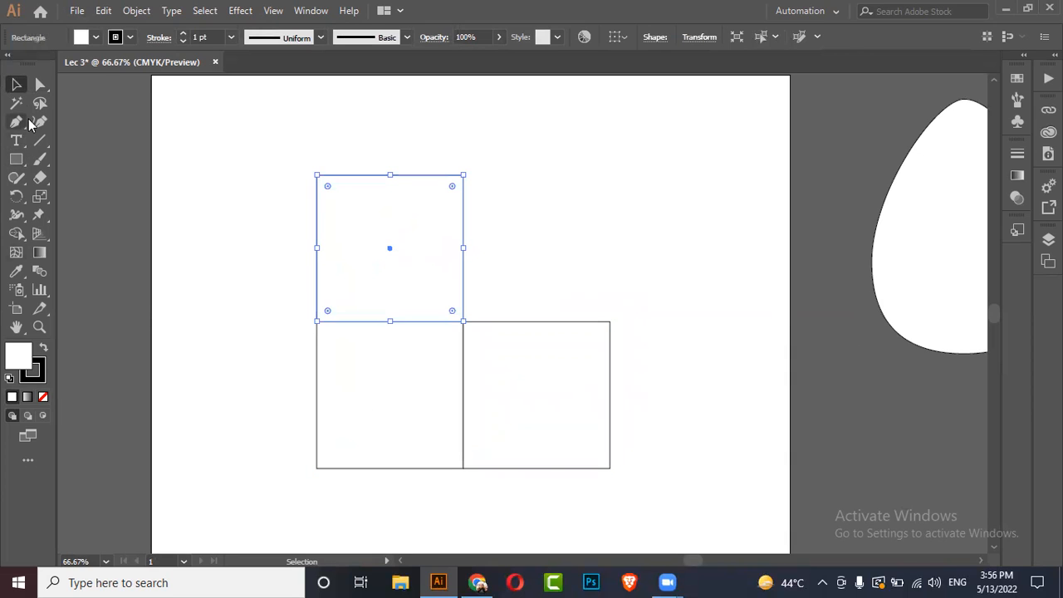
Step: Drag the top square's upper edge and the right square's outer edge to form a cube's top and side faces
click(39, 84)
drag(262, 127, 605, 197)
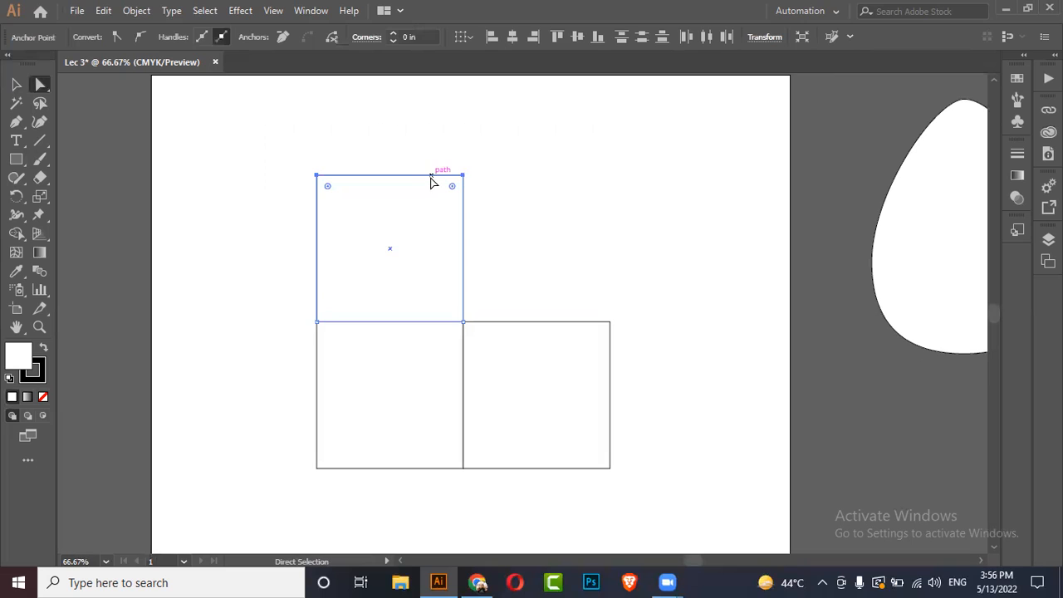
drag(430, 177, 493, 288)
drag(691, 365, 524, 339)
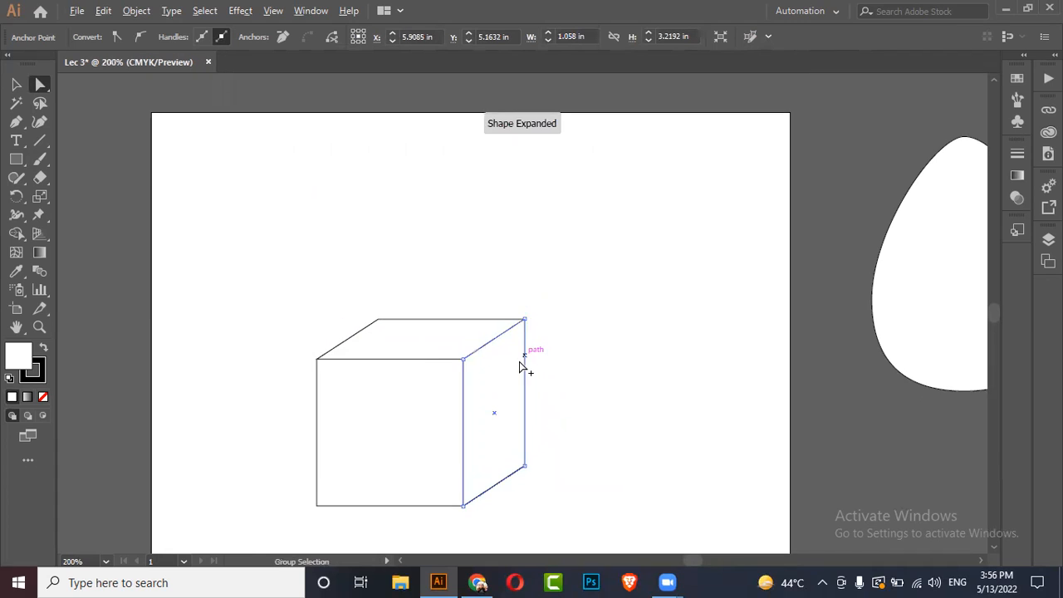
Step: Move the cube's front-face anchors to stretch it into a tall isometric box
scroll(523, 355, up, 4)
drag(526, 249, 526, 252)
scroll(786, 199, down, 3)
scroll(791, 207, down, 2)
drag(427, 132, 600, 448)
drag(437, 119, 624, 423)
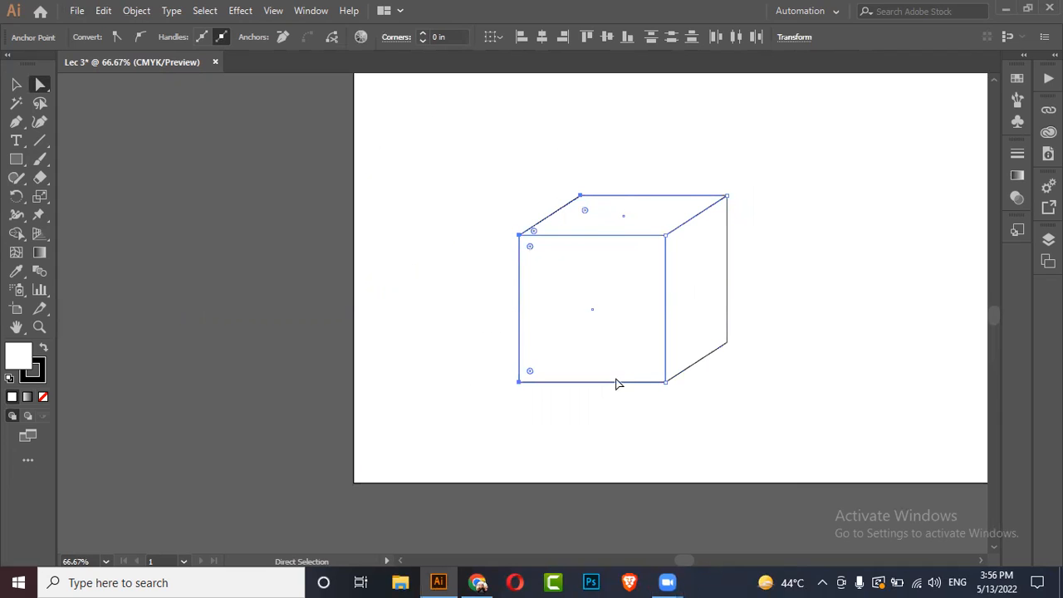
scroll(599, 206, up, 1)
drag(481, 475, 605, 427)
scroll(491, 344, down, 1)
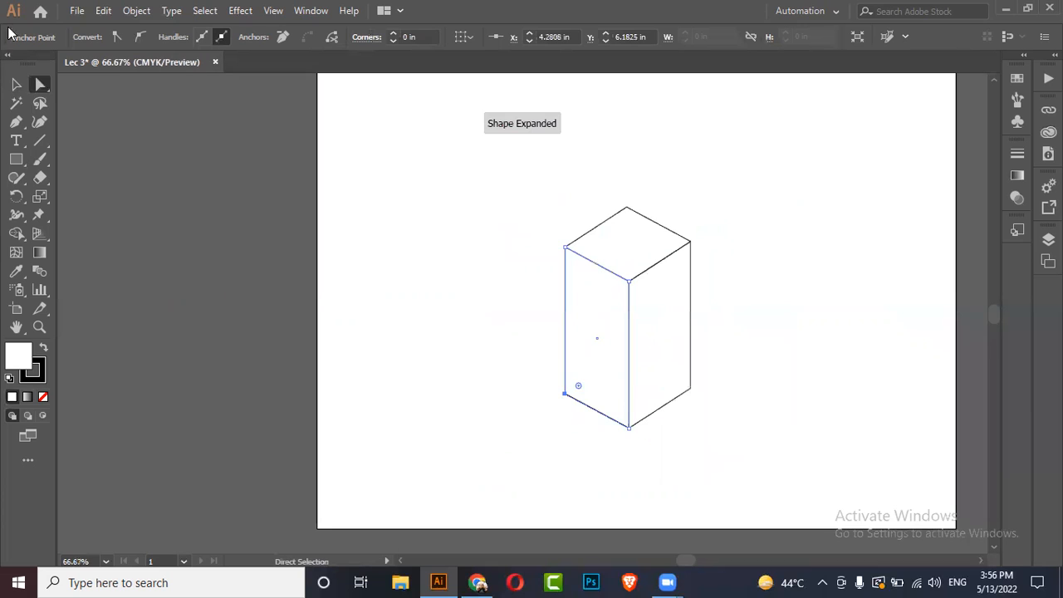
click(19, 87)
click(403, 206)
scroll(372, 214, down, 2)
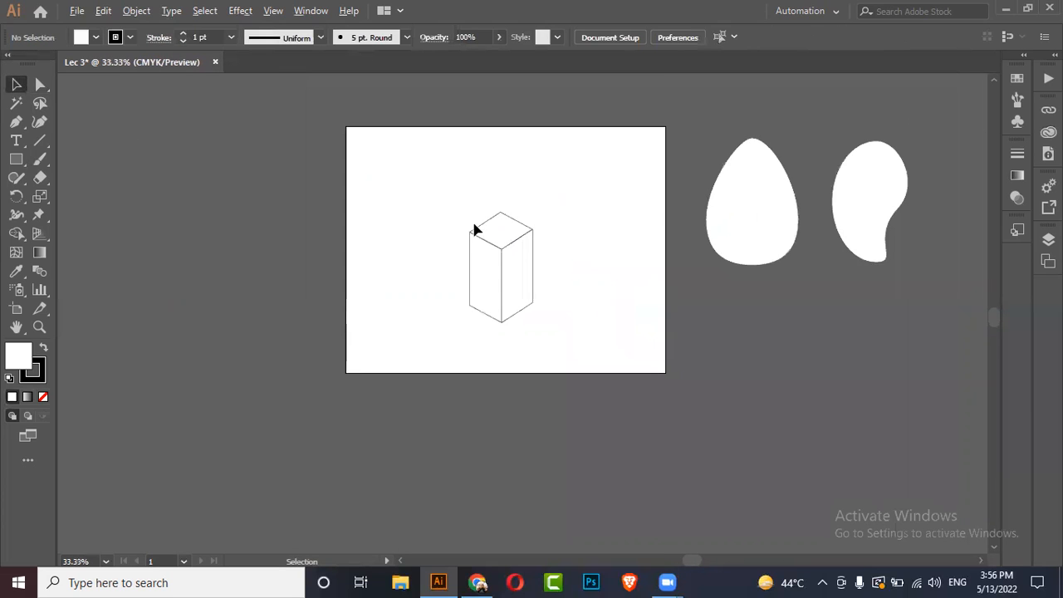
scroll(474, 231, up, 2)
drag(666, 176, 391, 293)
click(501, 257)
drag(536, 120, 294, 394)
click(617, 267)
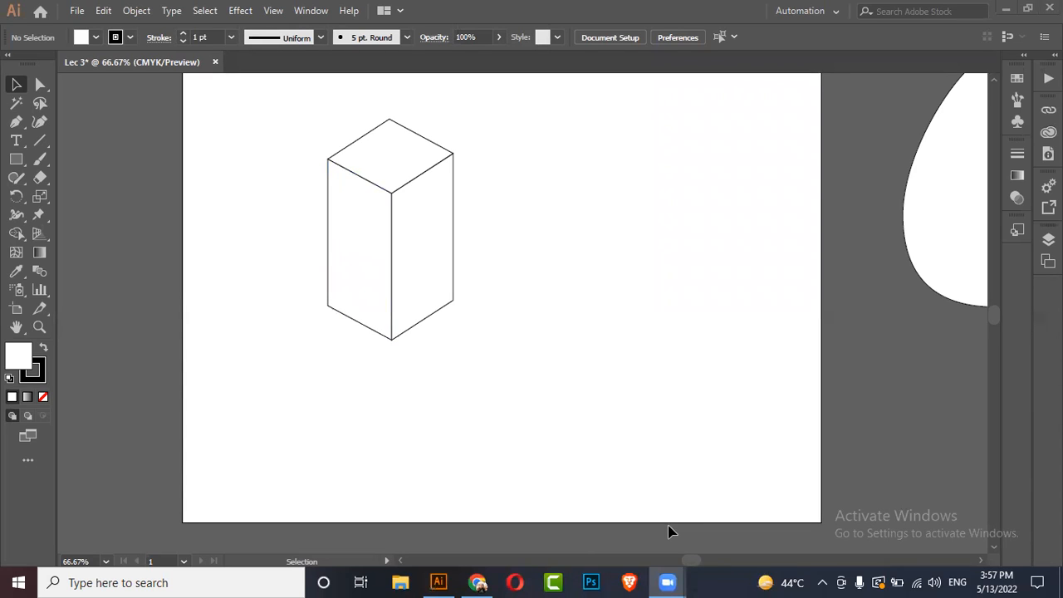
Step: Duplicate the box into three copies arranged in a triangle
drag(510, 94, 298, 469)
drag(380, 337, 517, 334)
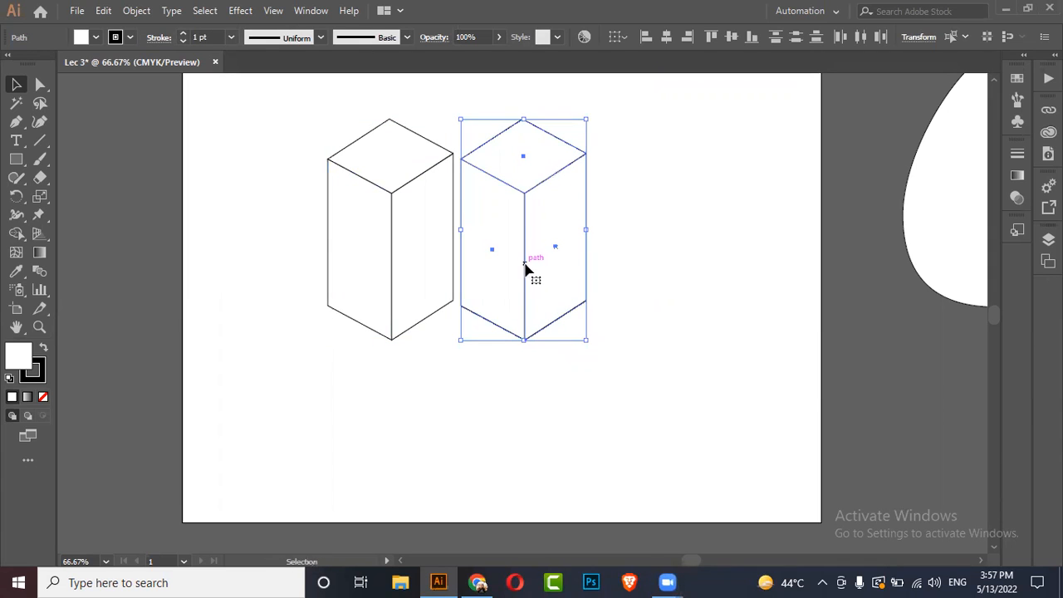
drag(523, 270, 458, 455)
key(ctrl+z)
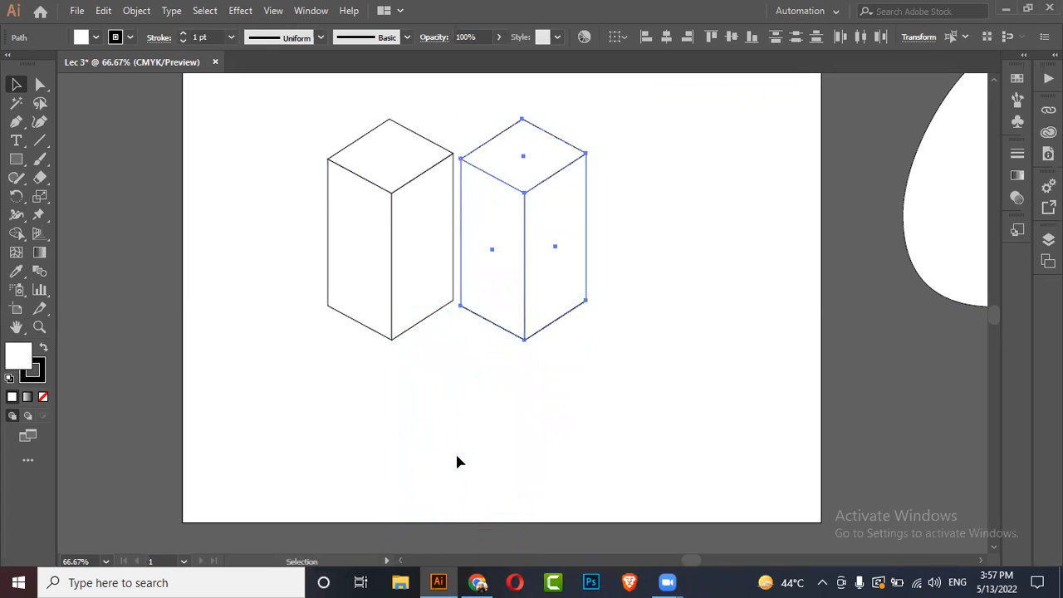
drag(552, 230, 489, 391)
scroll(457, 349, up, 5)
scroll(488, 391, down, 7)
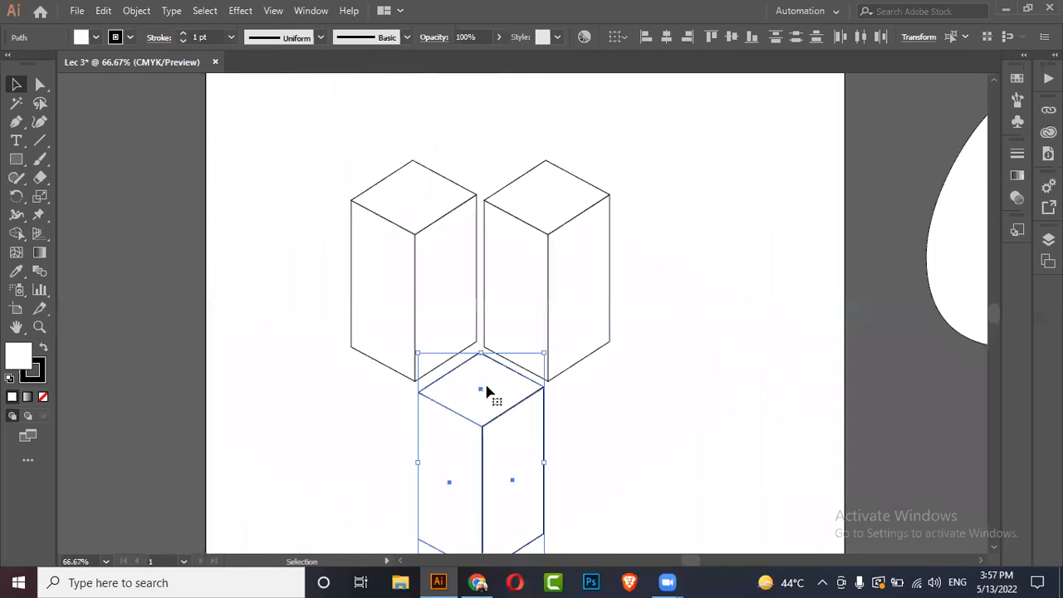
drag(605, 275, 445, 495)
drag(483, 456, 485, 438)
click(548, 426)
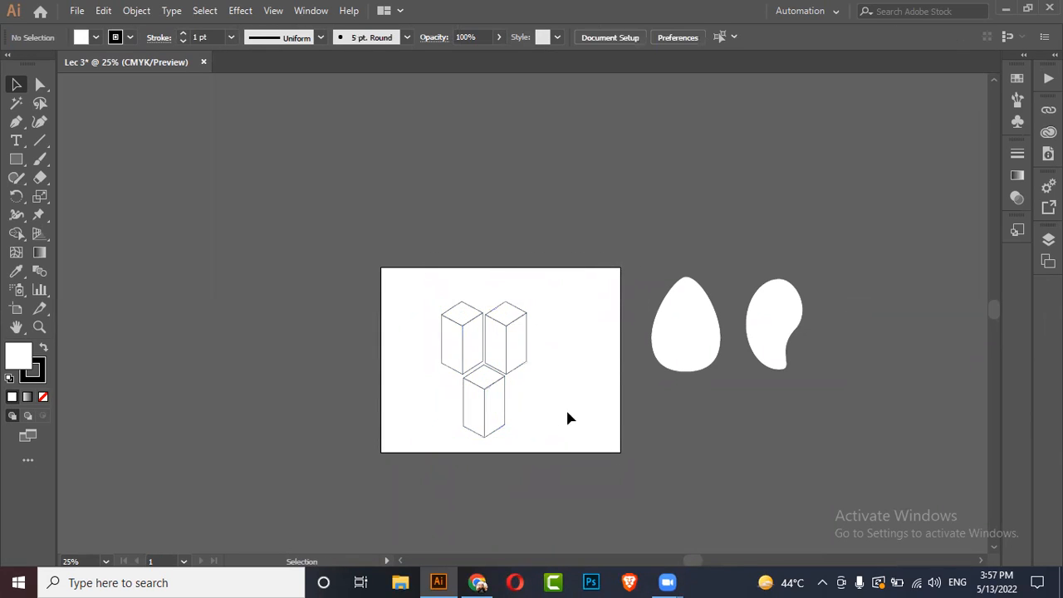
scroll(551, 413, up, 2)
drag(567, 169, 355, 478)
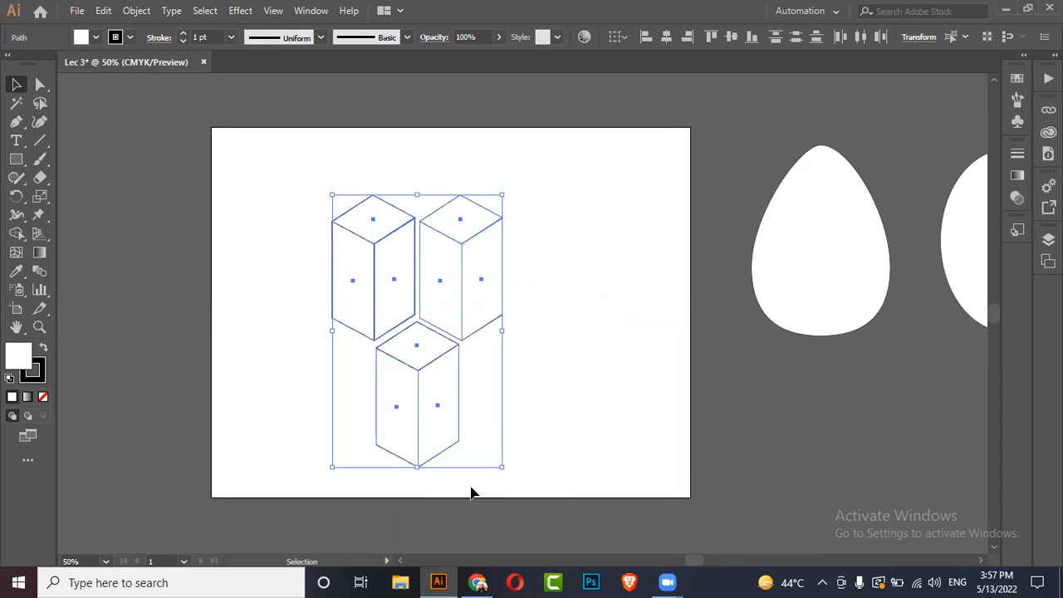
Step: Add a fourth copy of the box, then undo back to a single box
drag(491, 489, 524, 363)
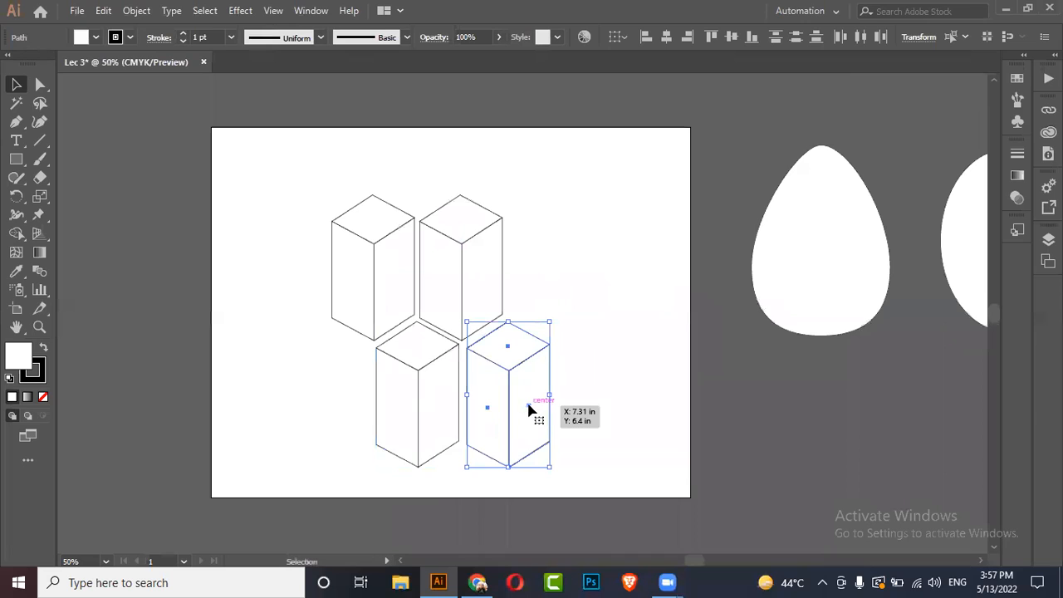
drag(581, 178, 242, 490)
key(ctrl+z)
key(ctrl+z)
key(ctrl+z)
key(ctrl+z)
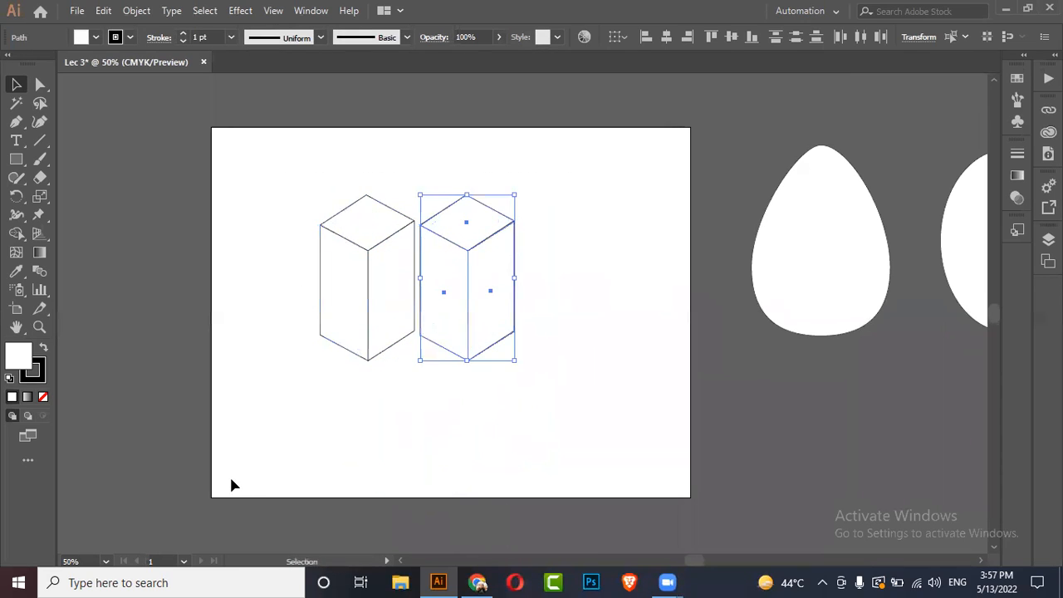
key(ctrl+z)
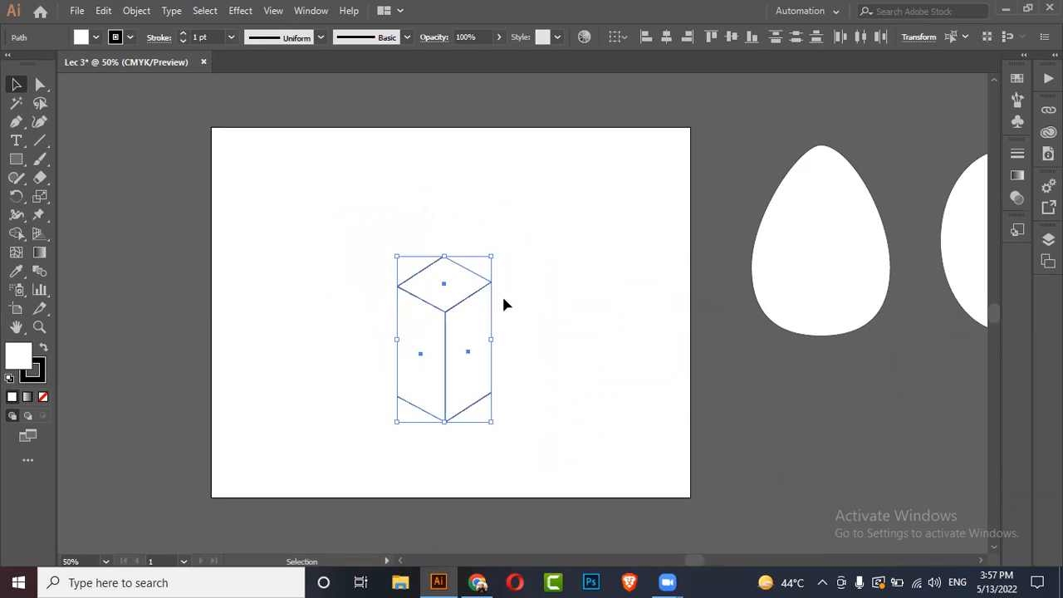
Step: Move the bean and egg onto the artboard on either side of the box and select all three shapes
click(284, 291)
scroll(282, 289, down, 1)
drag(624, 300, 499, 325)
drag(740, 256, 287, 304)
click(512, 263)
drag(496, 242, 486, 268)
click(653, 270)
drag(636, 218, 268, 413)
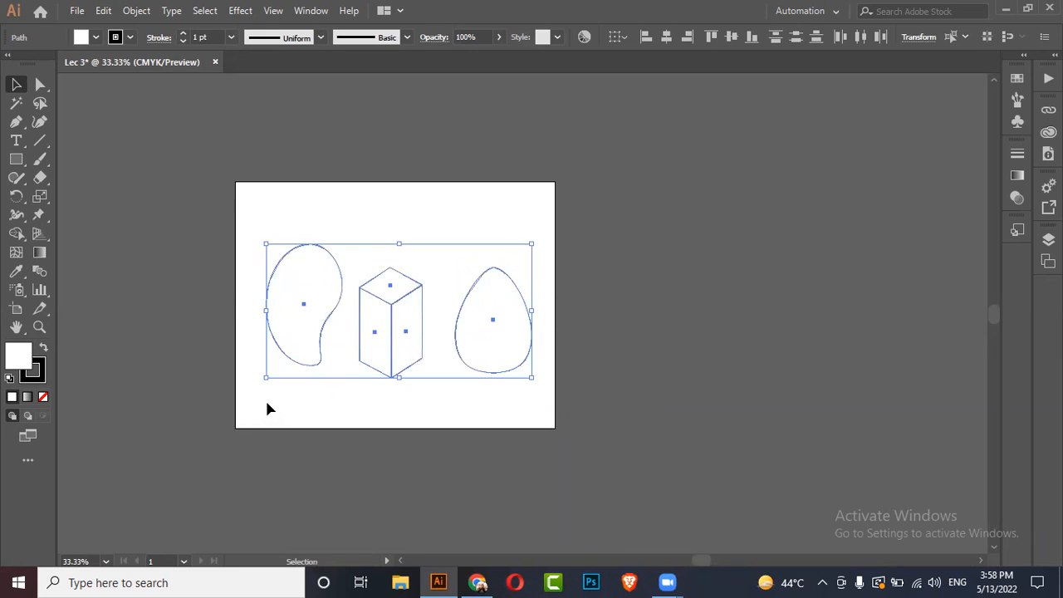
drag(627, 206, 257, 424)
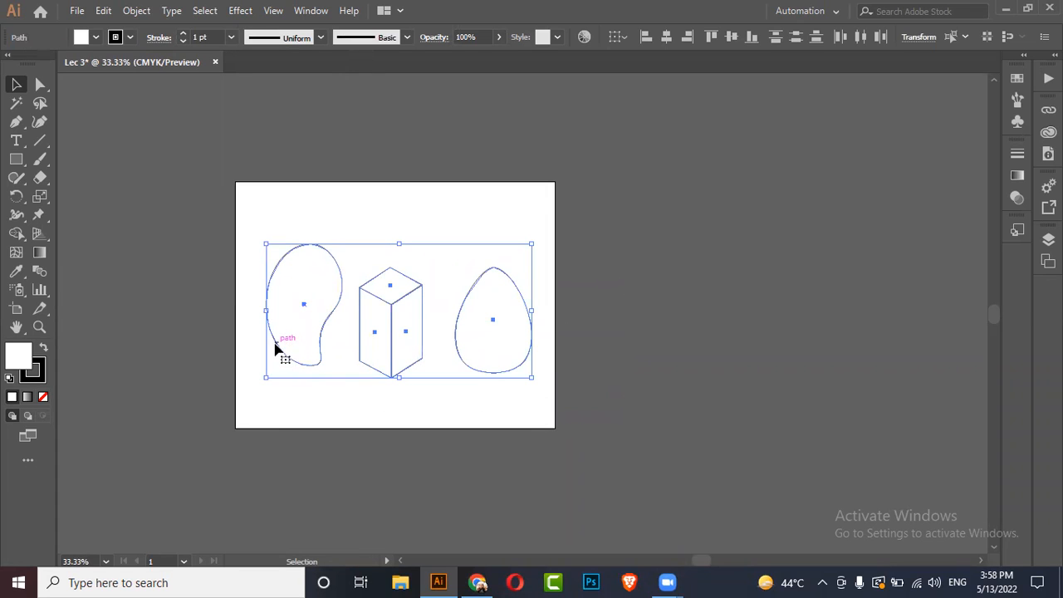